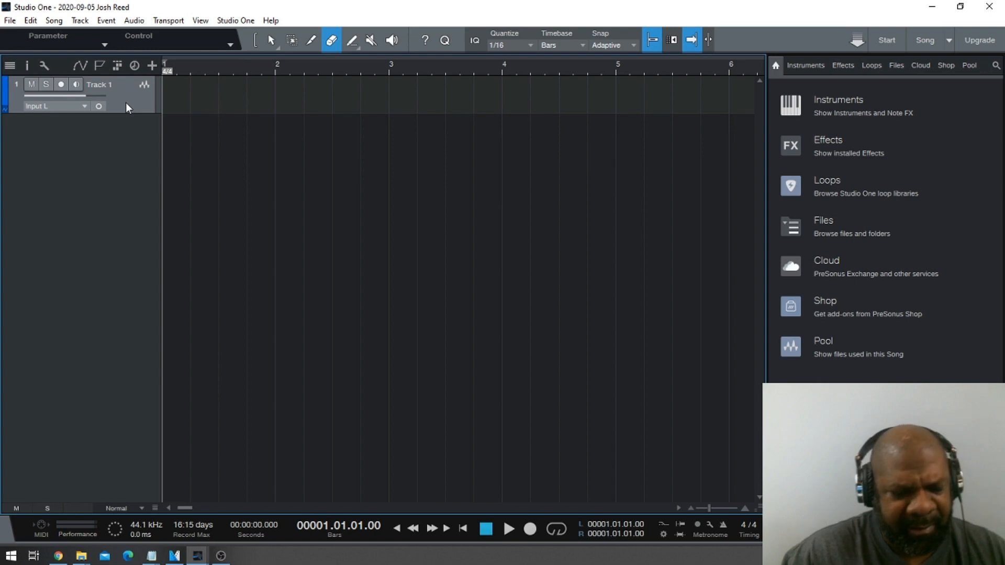
# Step: Arm Track 1 with its inspector shown, then record a first take from bar 1 and play it back
pyautogui.press('F4')
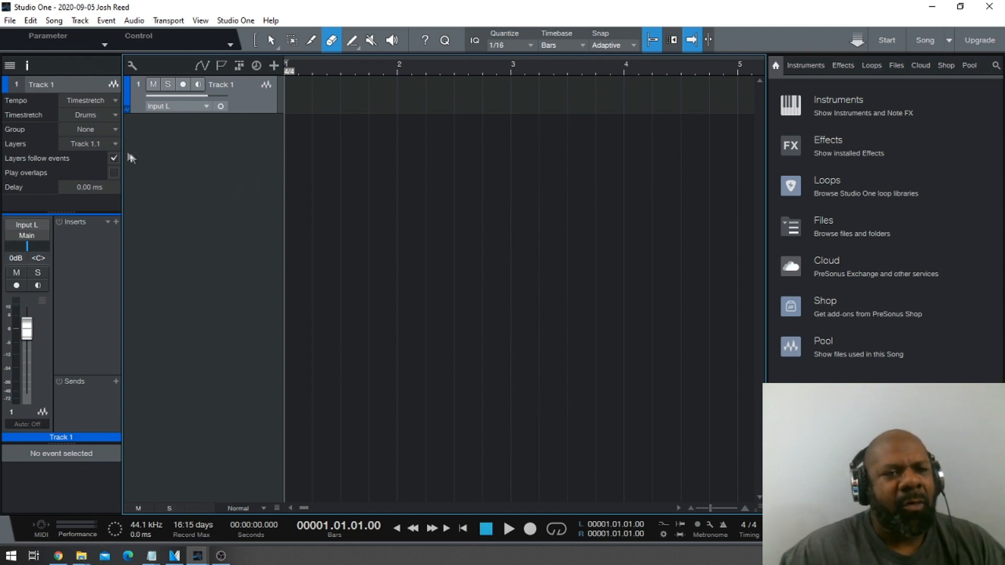
pyautogui.click(184, 87)
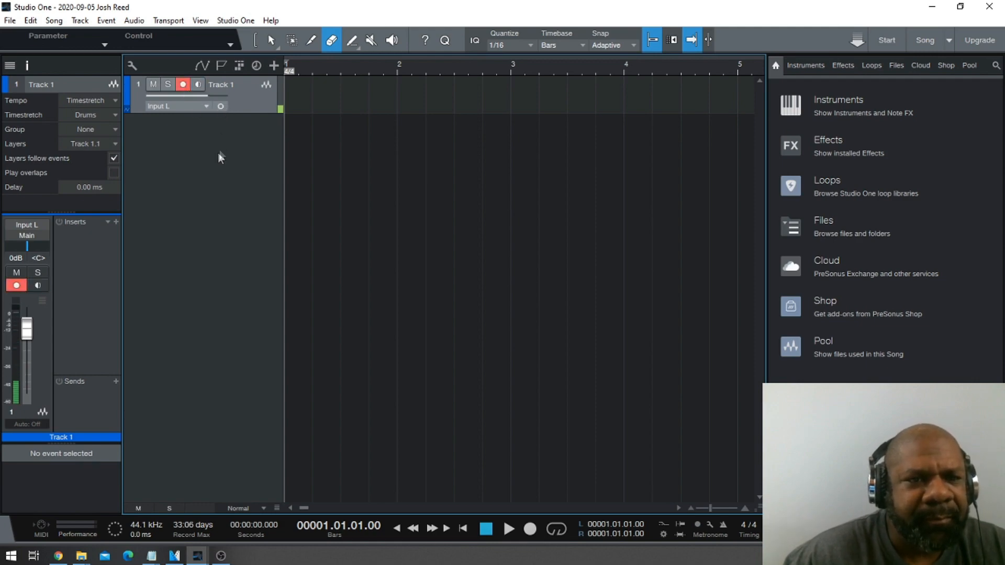
pyautogui.click(530, 530)
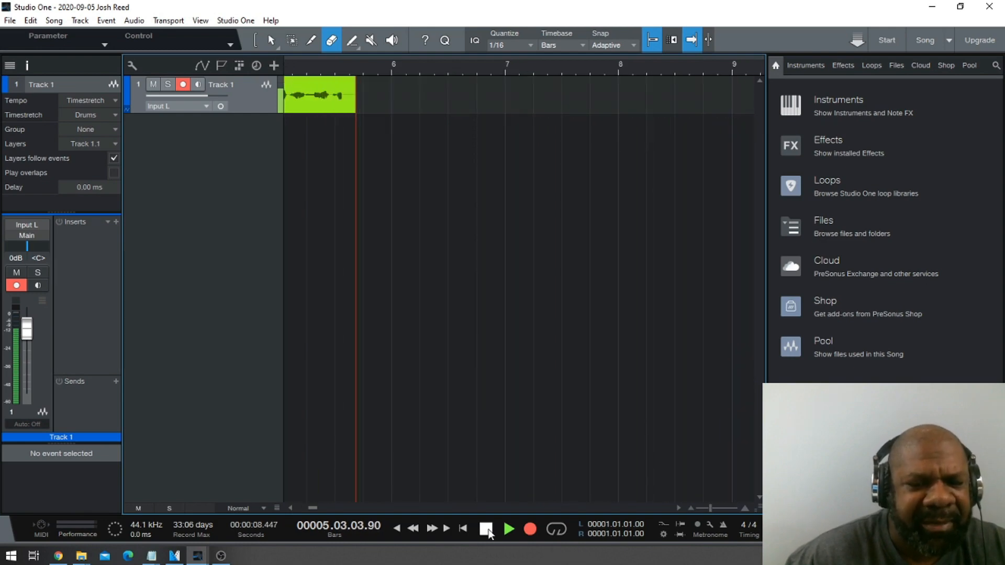
pyautogui.click(487, 529)
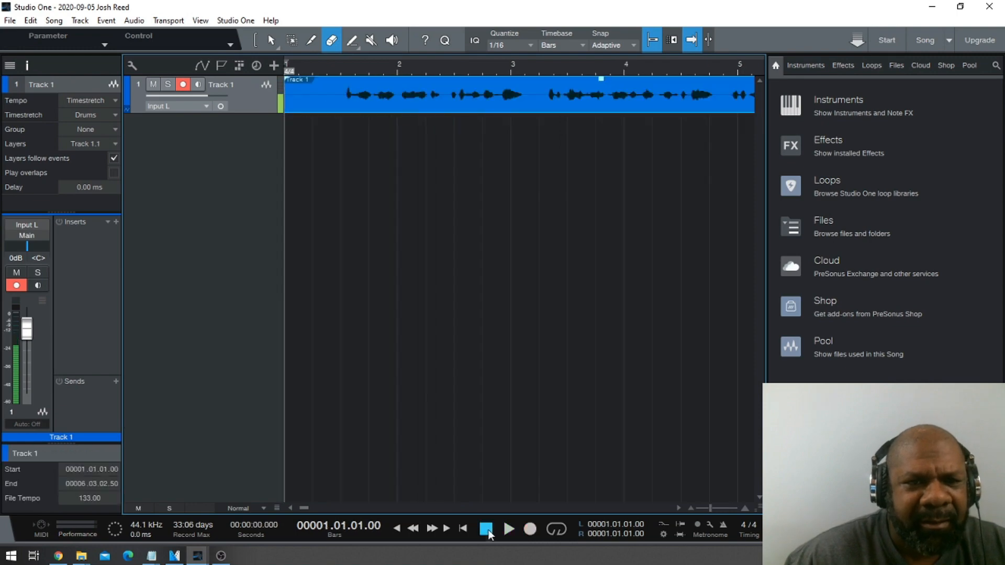
pyautogui.click(511, 531)
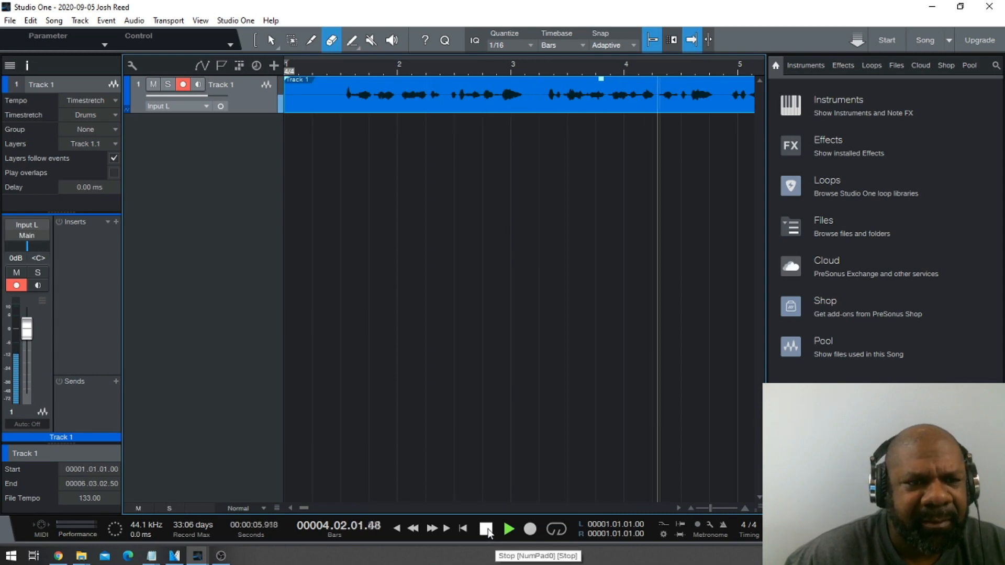
pyautogui.click(487, 530)
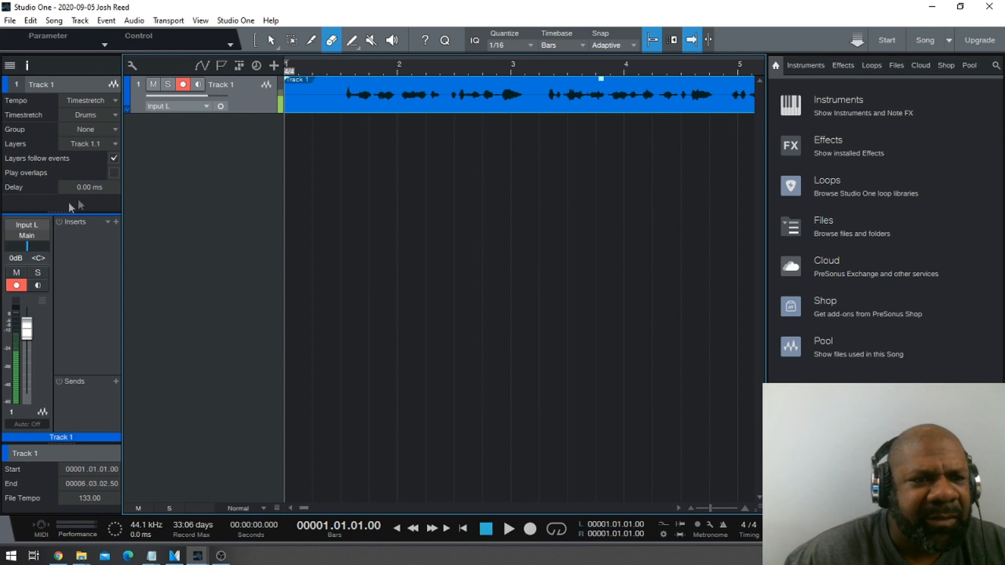
# Step: Add a new layer named Track 1.2 to Track 1
pyautogui.click(117, 145)
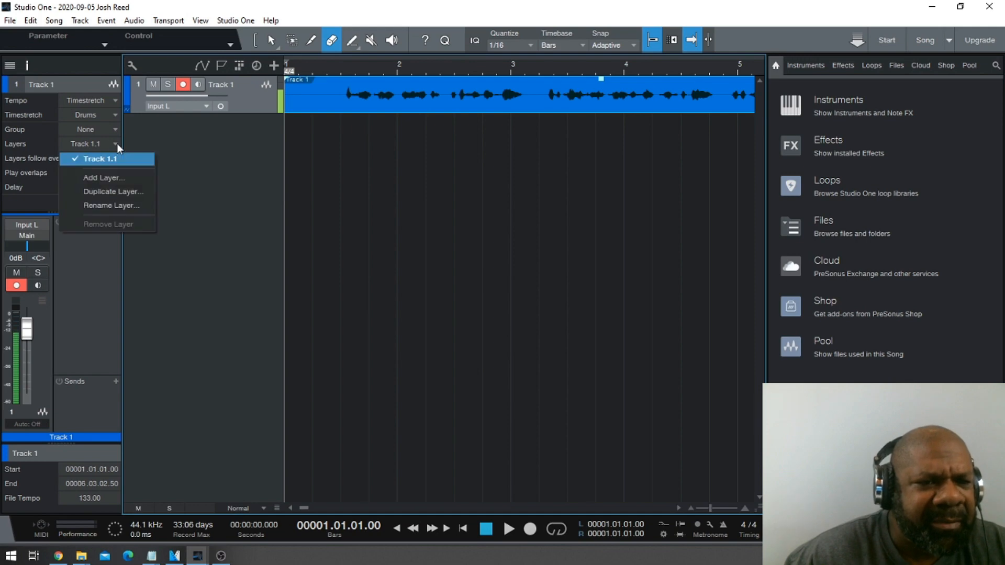
pyautogui.click(109, 178)
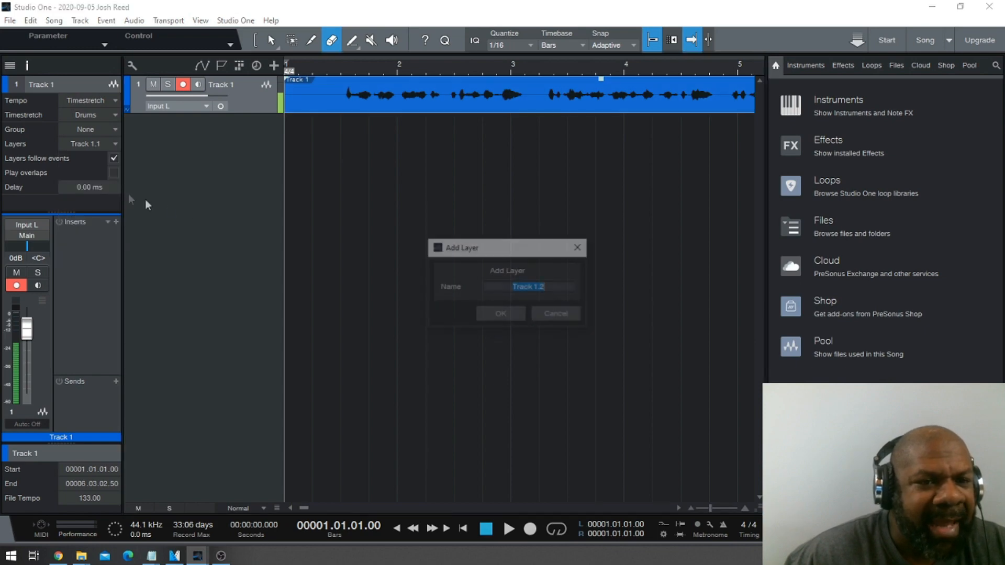
pyautogui.click(503, 313)
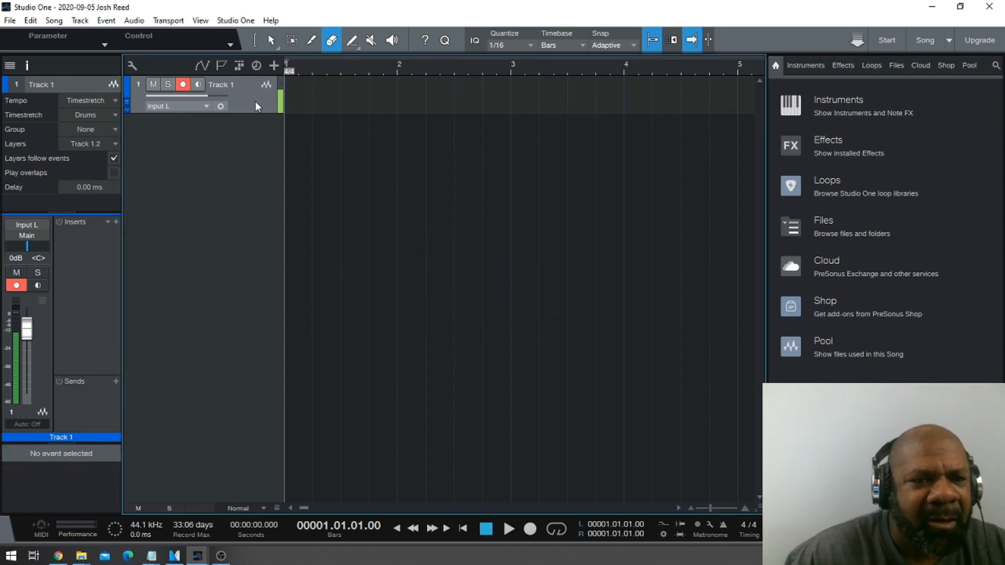
# Step: Record a second take from bar 1 on layer Track 1.2 and play it back
pyautogui.click(530, 528)
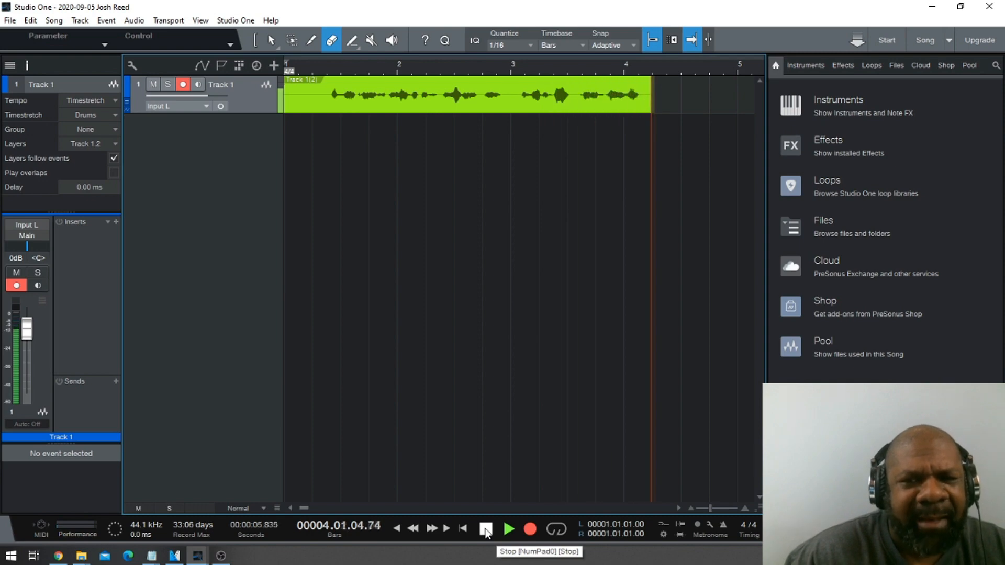
pyautogui.click(486, 530)
pyautogui.press('space')
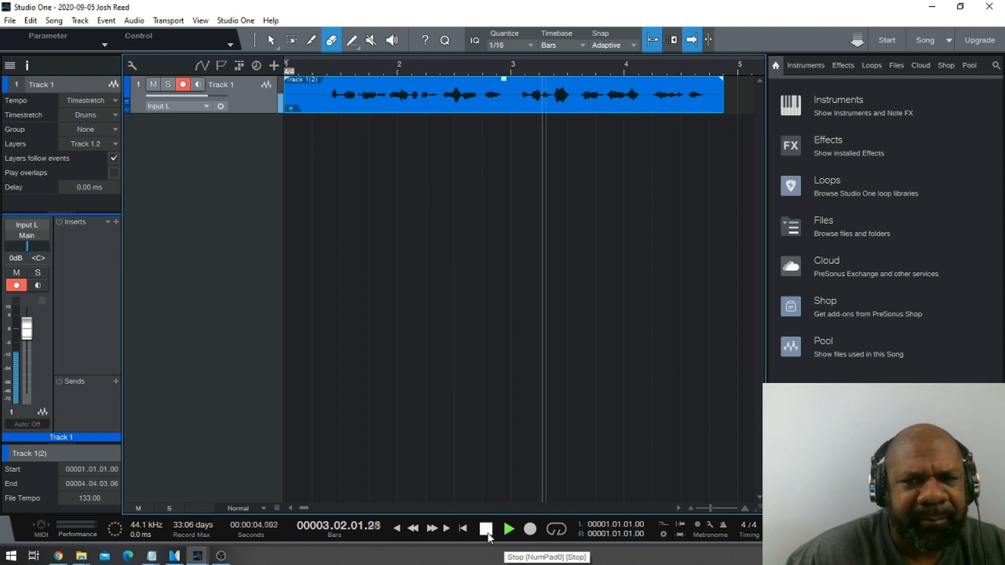
pyautogui.click(486, 530)
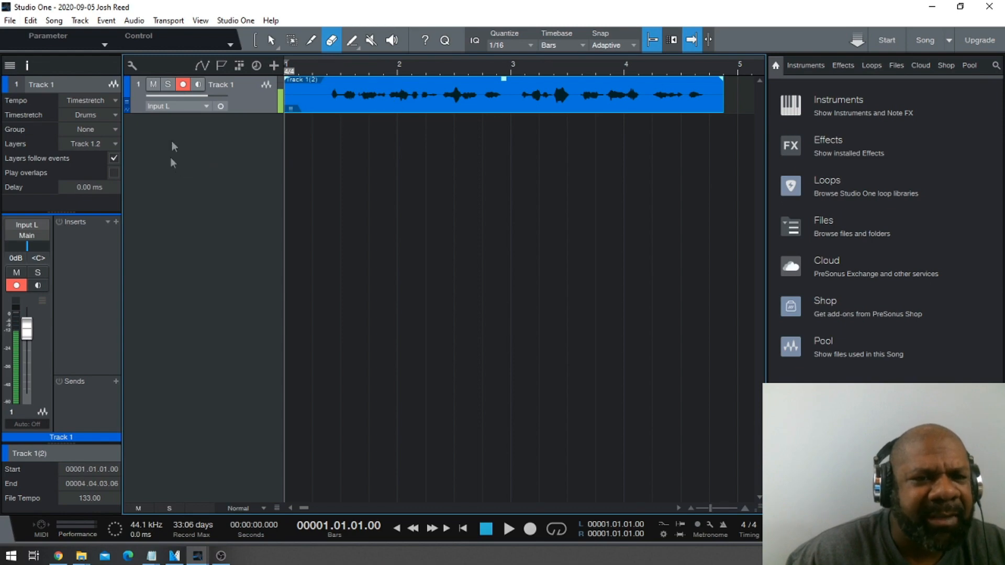
# Step: Switch to the Arrow tool and make Track 1.1 the active layer of Track 1
pyautogui.click(270, 46)
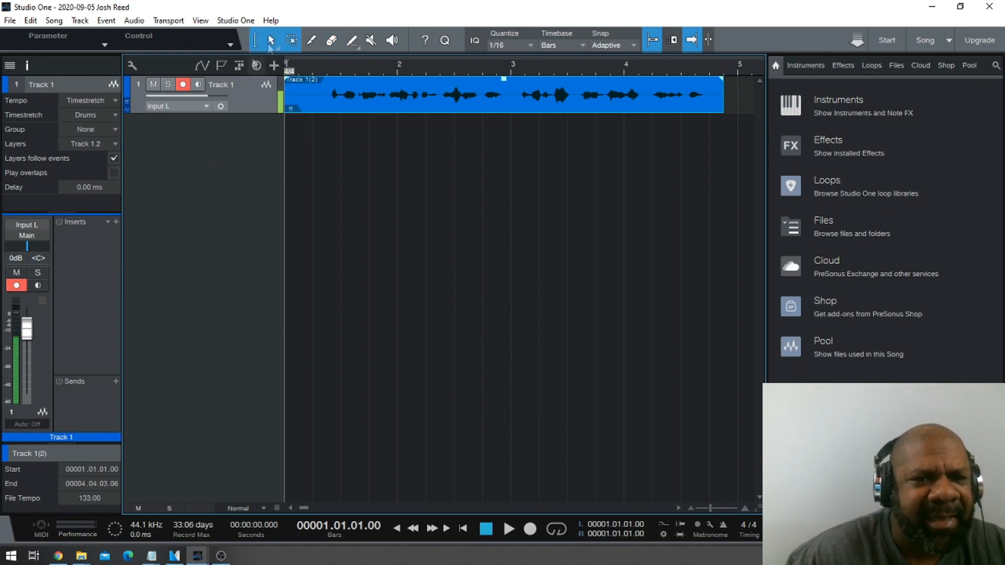
pyautogui.click(114, 142)
pyautogui.click(109, 157)
pyautogui.click(113, 158)
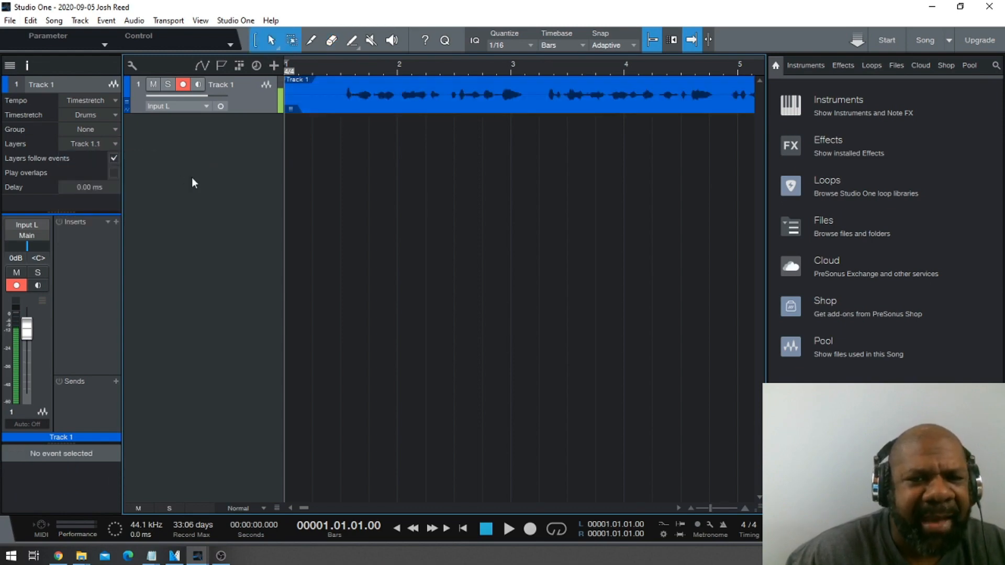
# Step: Compare the two takes during playback by switching Track 1 to layer Track 1.2 and back to Track 1.1
pyautogui.click(508, 529)
pyautogui.click(114, 145)
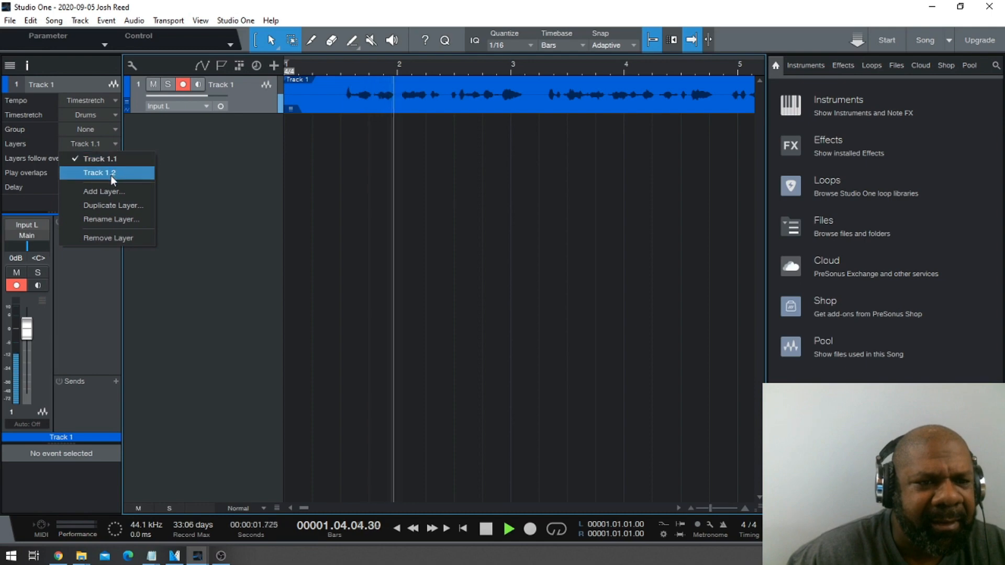
pyautogui.click(111, 174)
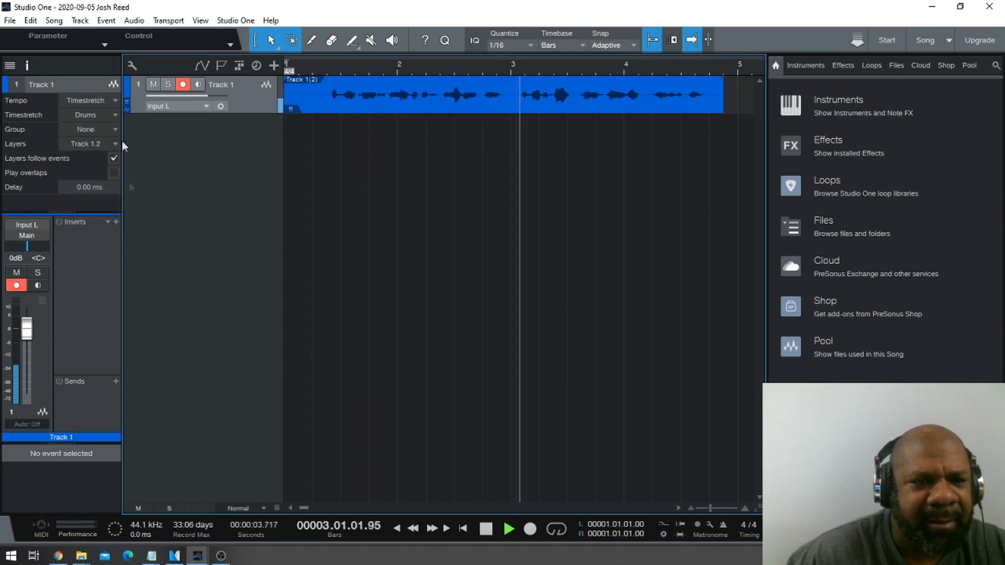
pyautogui.click(114, 144)
pyautogui.click(108, 156)
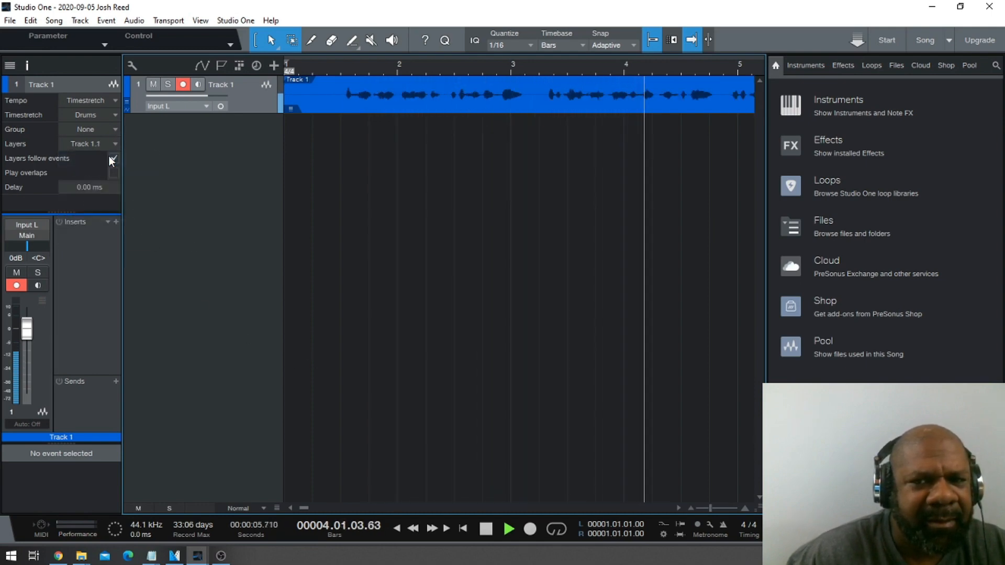
pyautogui.click(486, 529)
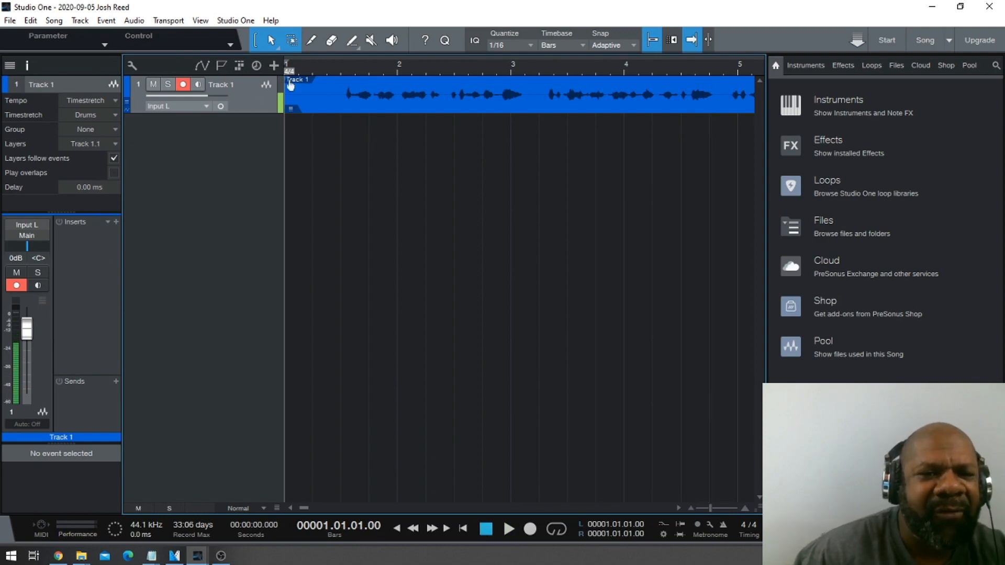
# Step: Disarm Track 1 and play from position 1.1.4, switching the active layer to Track 1.2 during playback
pyautogui.click(307, 67)
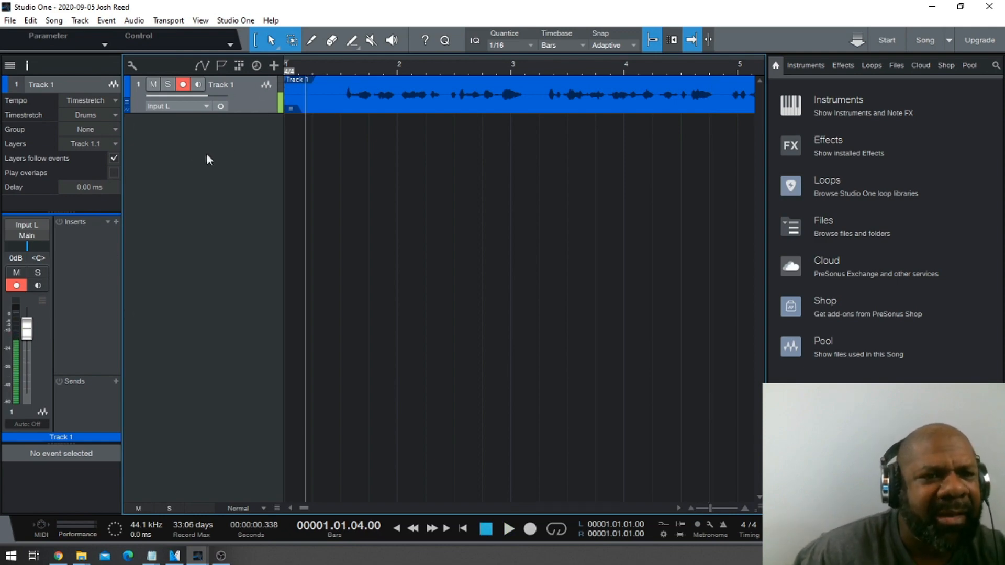
pyautogui.click(182, 85)
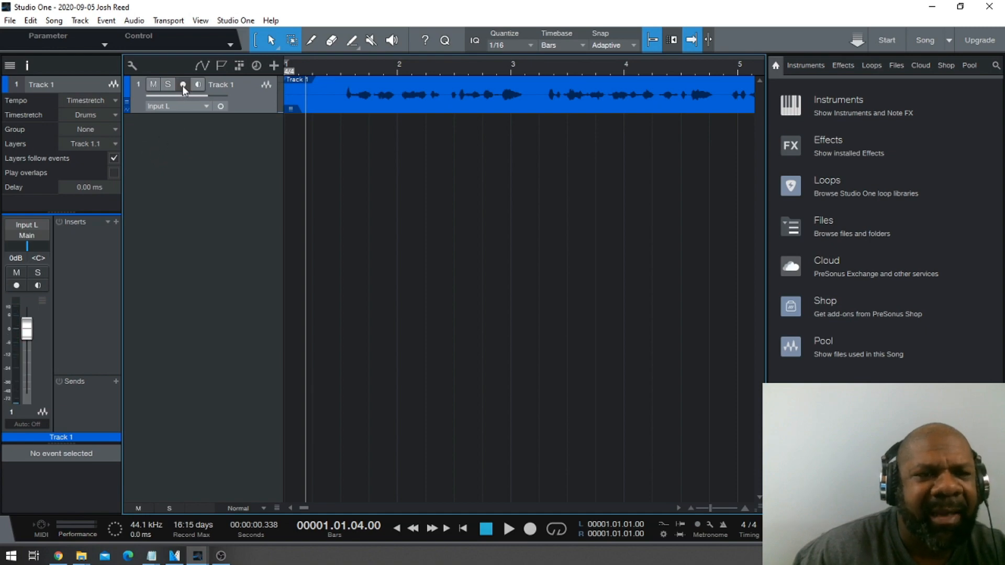
pyautogui.click(508, 530)
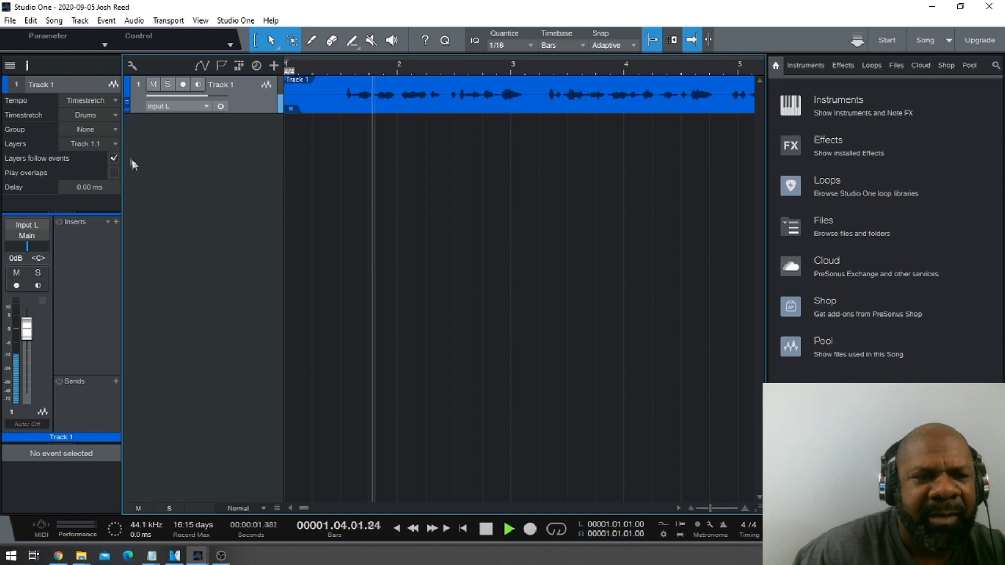
pyautogui.click(115, 144)
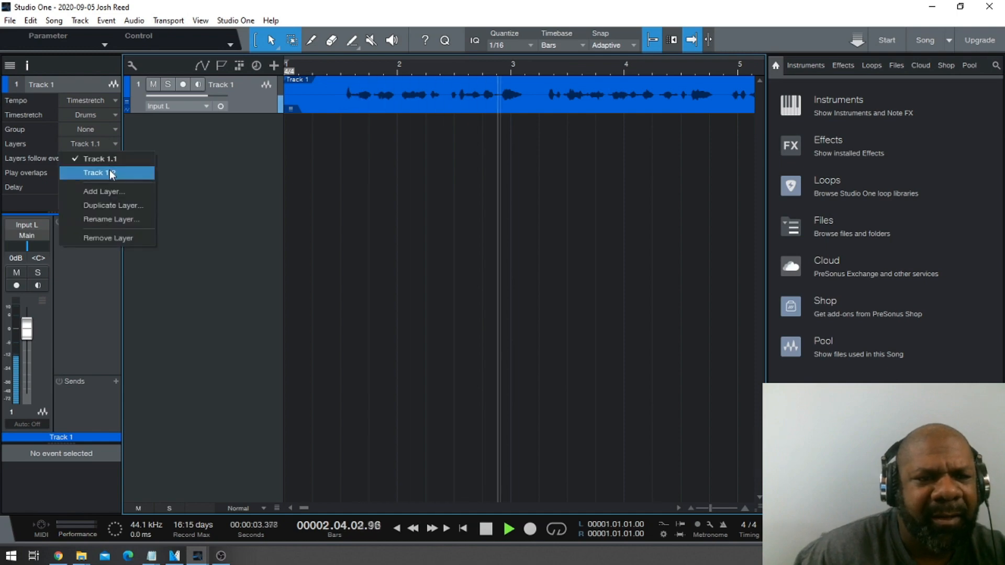
pyautogui.click(111, 173)
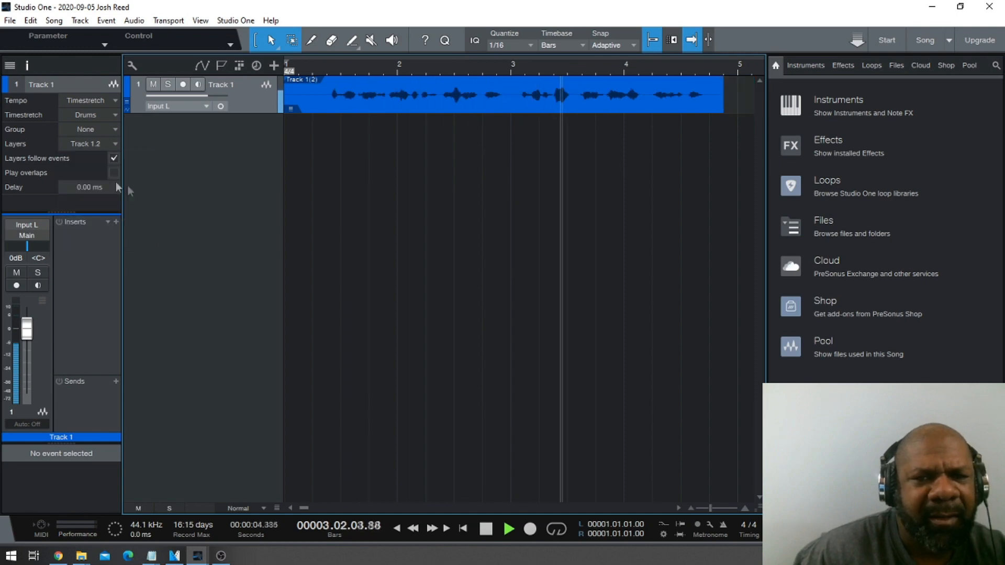
pyautogui.click(486, 530)
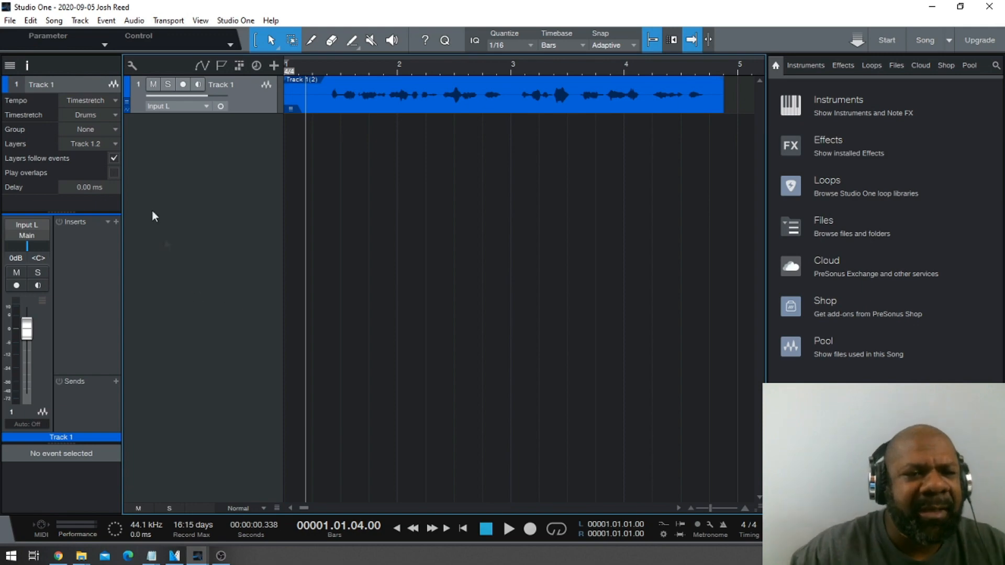
# Step: Add a third layer named Track 1.3 to Track 1
pyautogui.click(115, 144)
pyautogui.click(110, 188)
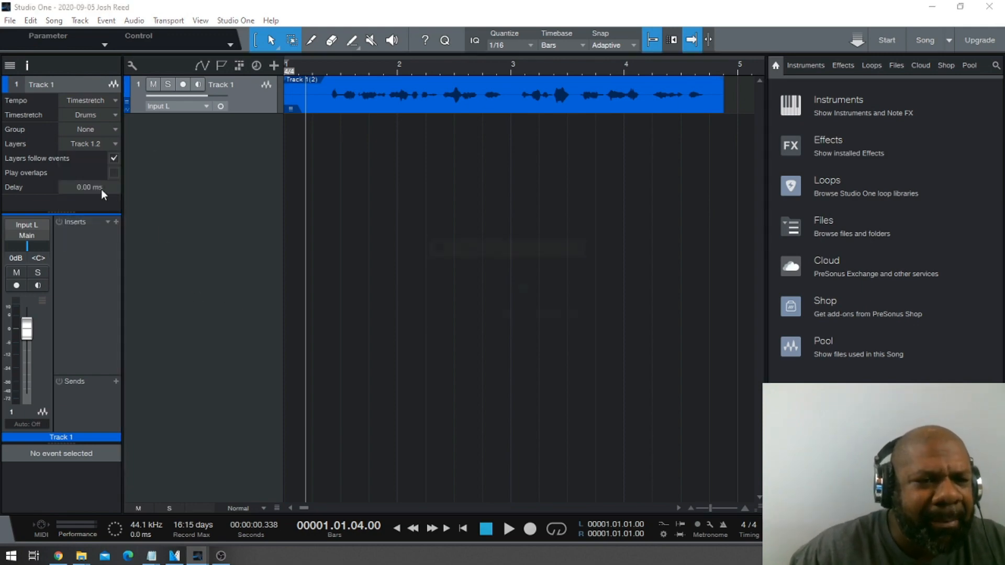
pyautogui.click(499, 316)
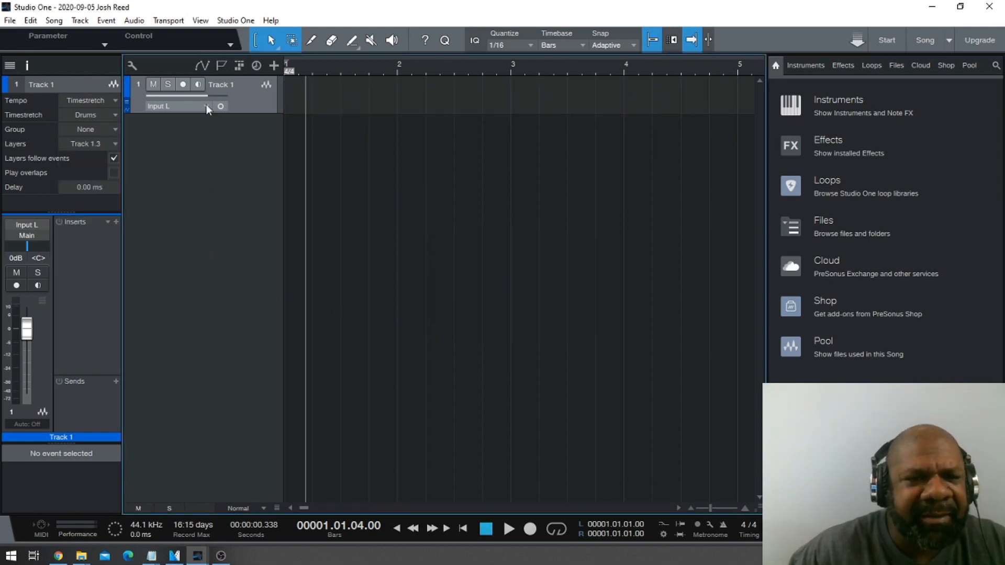
# Step: Arm Track 1, record a short take on layer Track 1.3 from position 1.1.4, and disarm the track
pyautogui.click(184, 85)
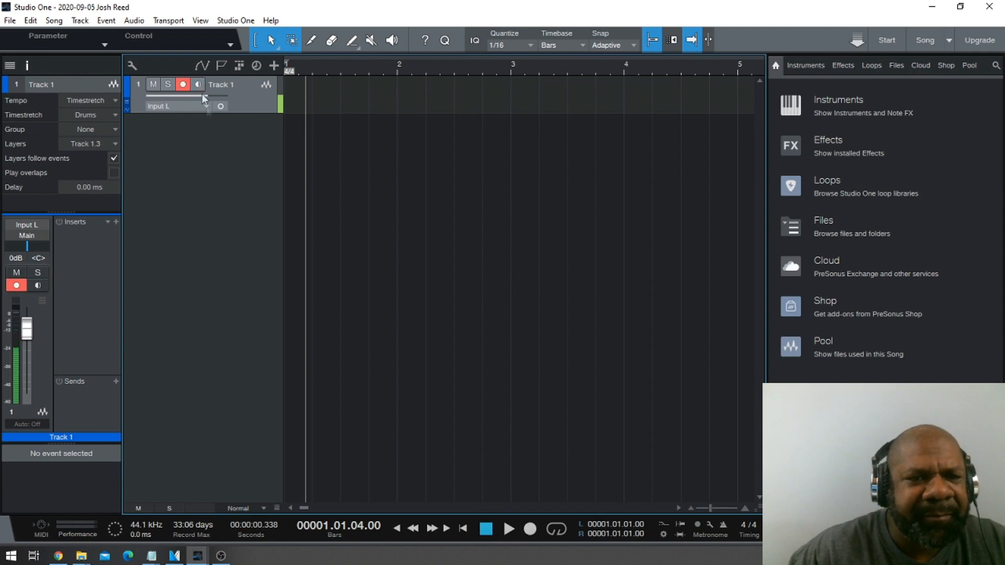
pyautogui.click(530, 529)
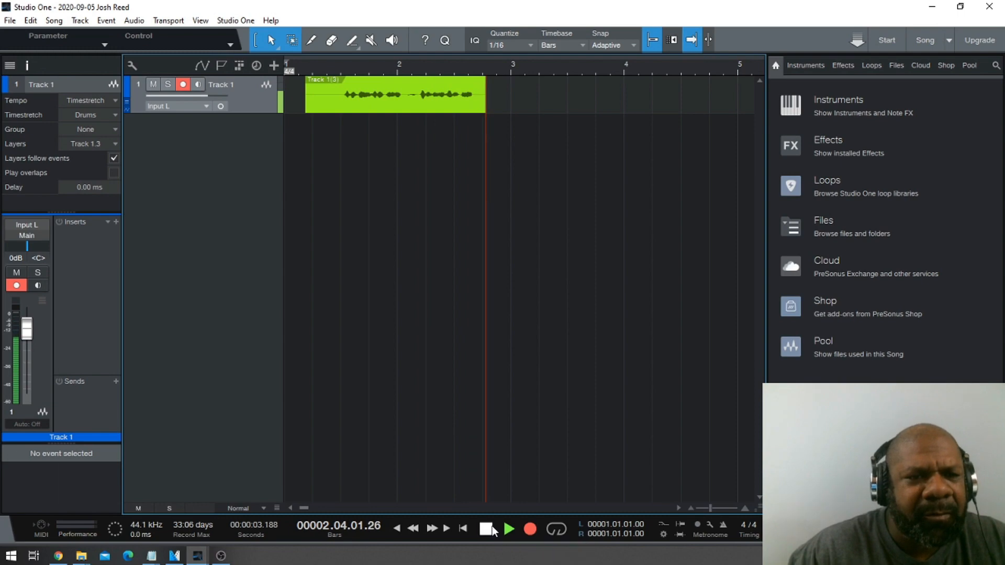
pyautogui.click(493, 531)
pyautogui.click(183, 84)
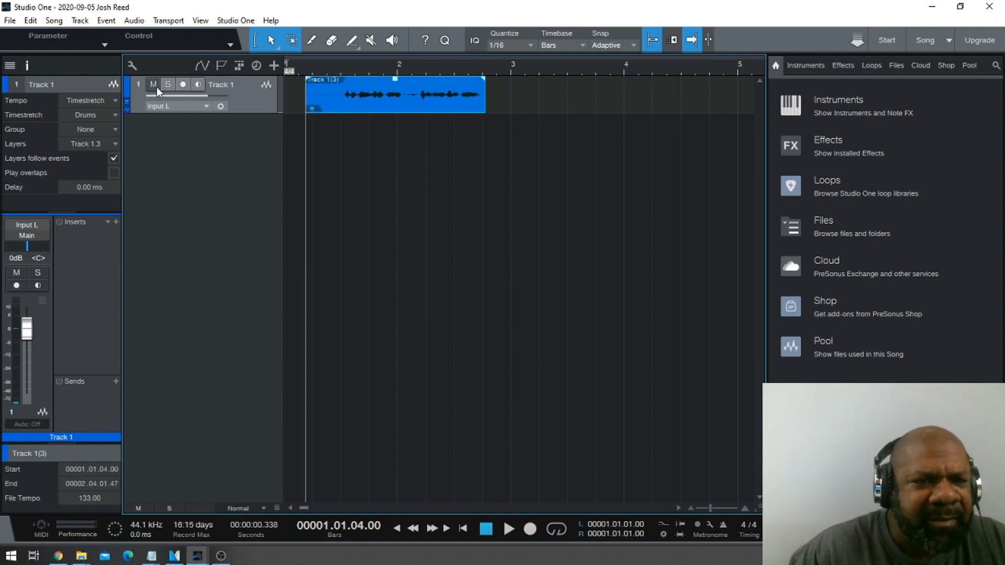
# Step: Play the third take and switch Track 1 to layer Track 1.2 during playback to compare the takes
pyautogui.click(508, 530)
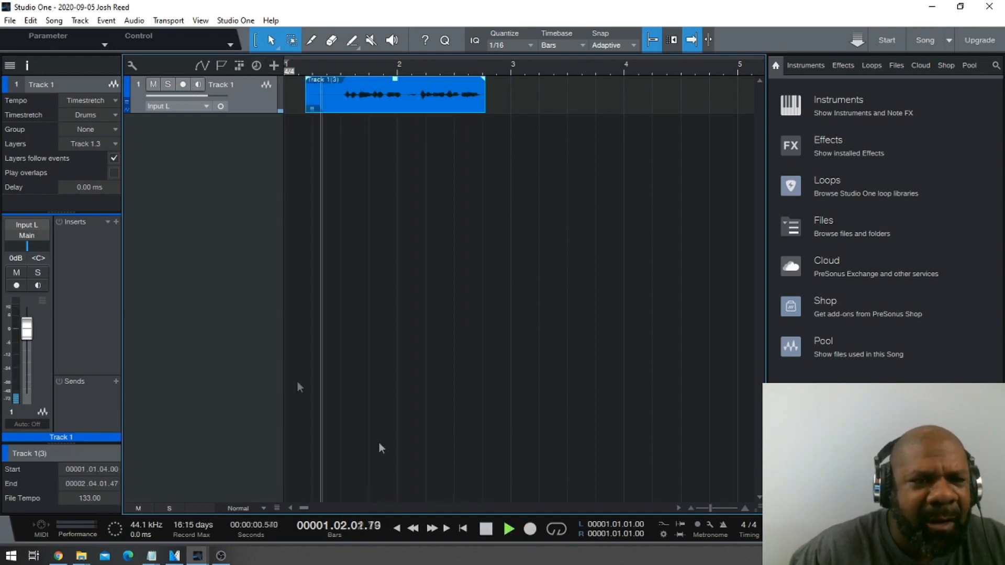
pyautogui.click(115, 145)
pyautogui.click(111, 170)
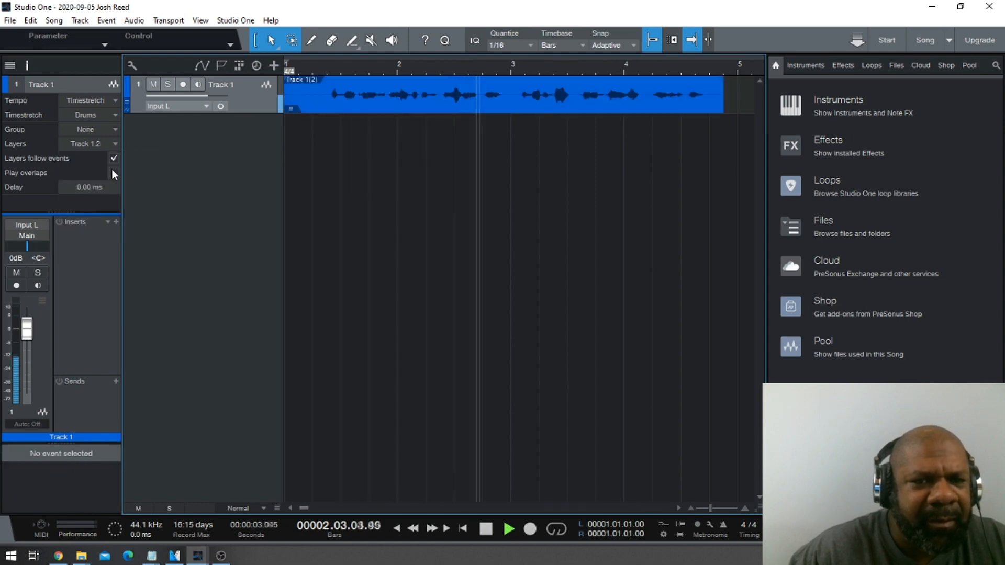
pyautogui.click(114, 130)
pyautogui.click(215, 167)
pyautogui.click(485, 530)
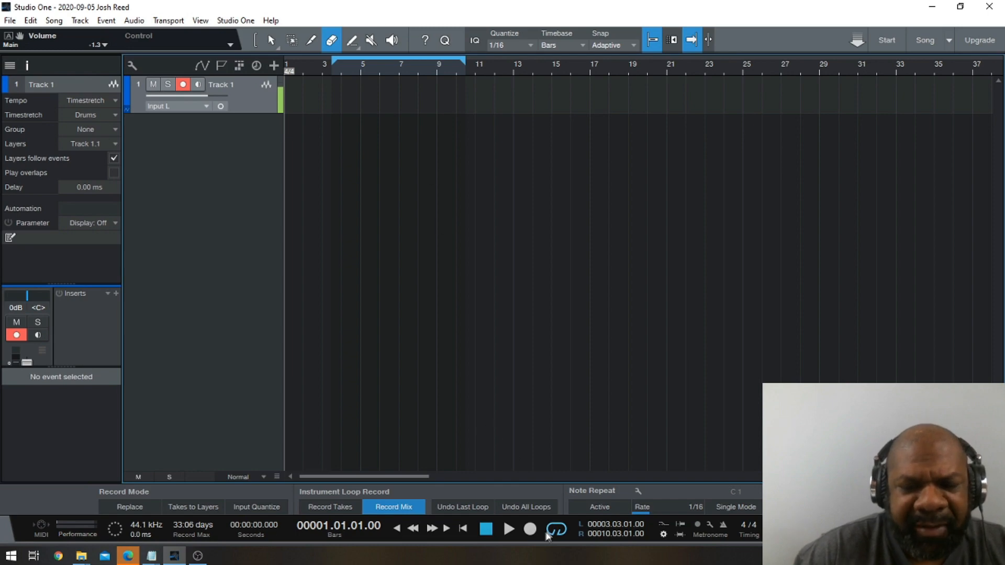
# Step: Toggle looping off and on again, and move the loop range's start to bar 2
pyautogui.click(557, 531)
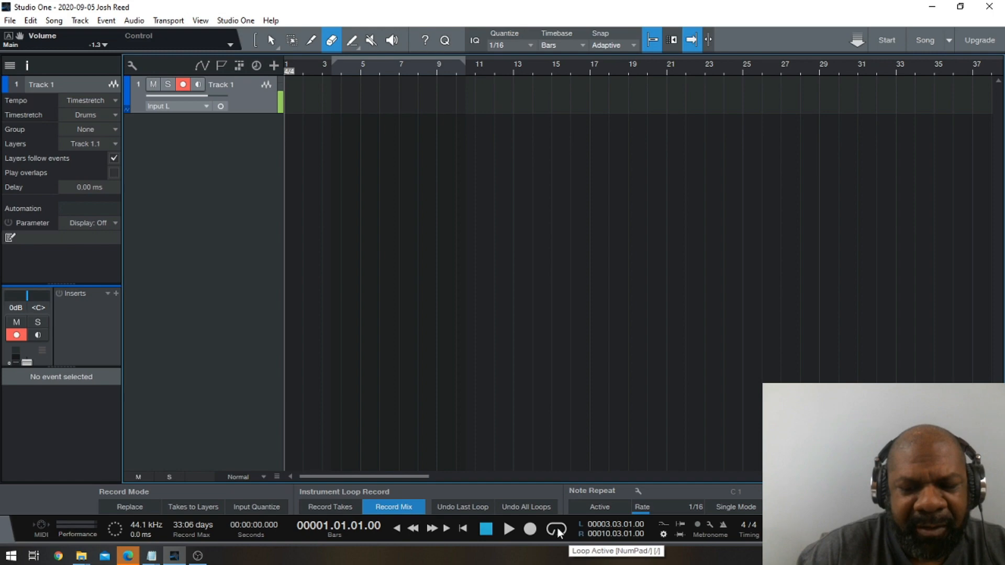
pyautogui.click(557, 531)
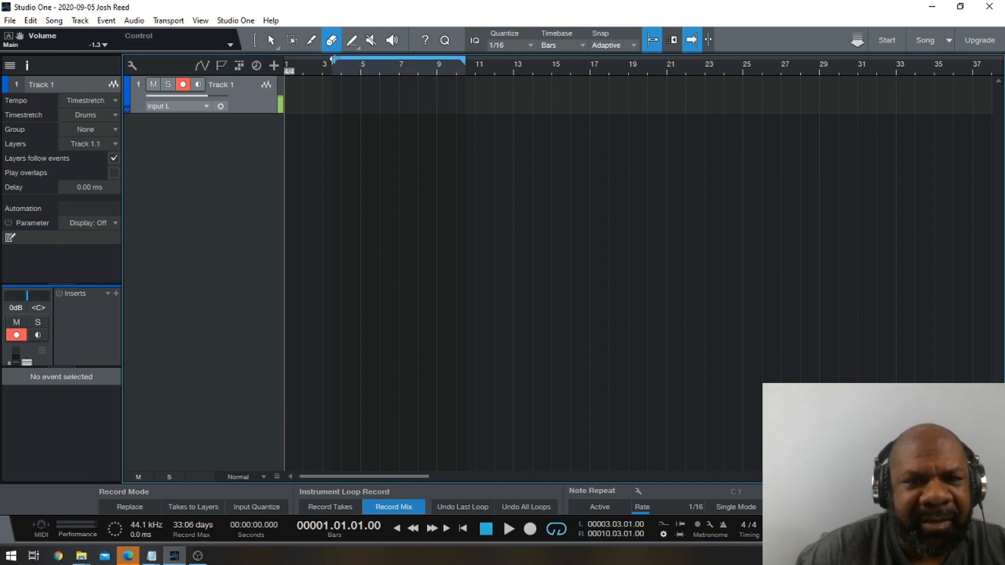
pyautogui.moveTo(332, 59); pyautogui.dragTo(298, 60)
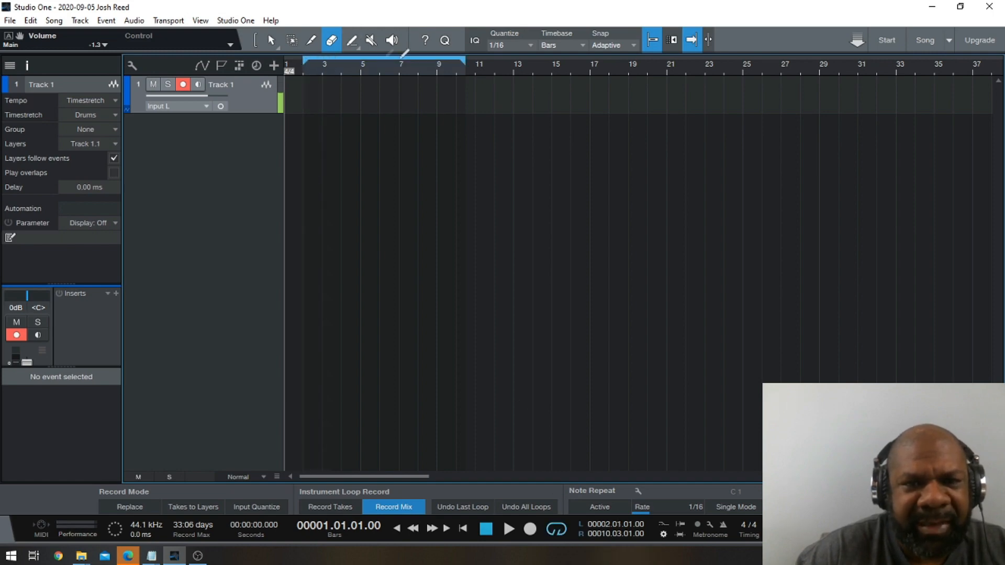
# Step: Set the loop range's end to bar 7 and turn on the Takes to Layers record mode
pyautogui.moveTo(467, 63)
pyautogui.mouseDown()
pyautogui.moveTo(386, 63)
pyautogui.moveTo(400, 63)
pyautogui.mouseUp()
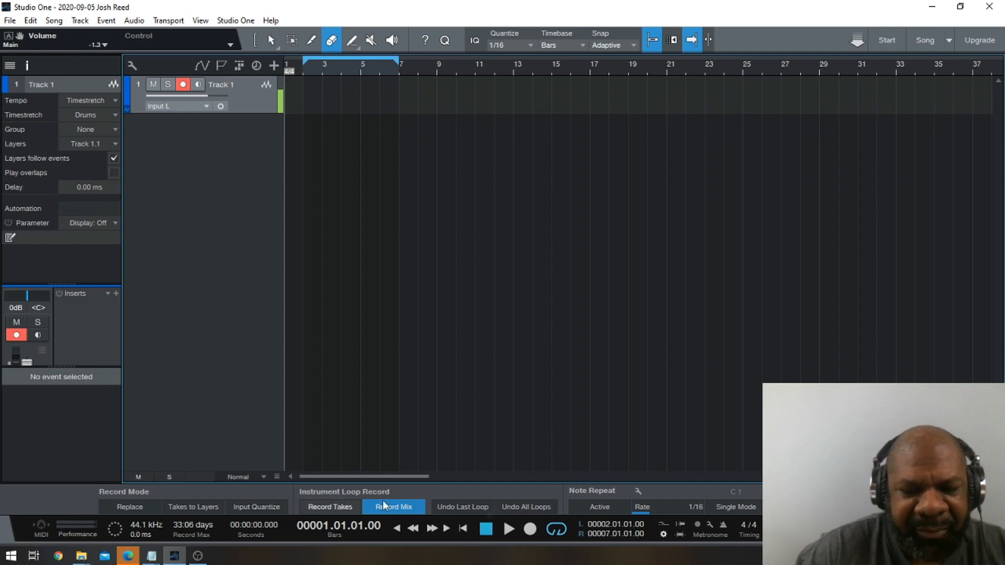
pyautogui.click(662, 533)
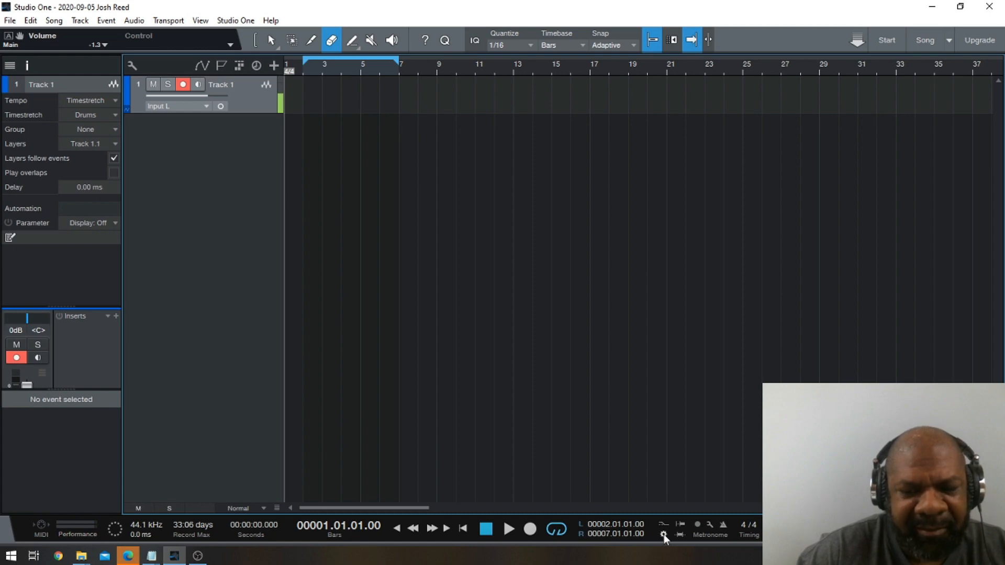
pyautogui.click(664, 535)
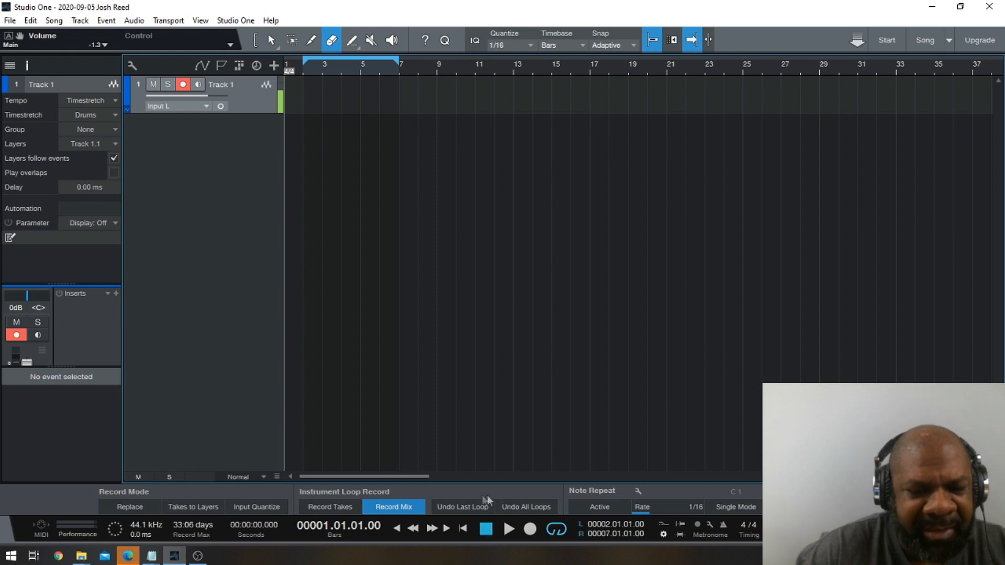
pyautogui.click(183, 506)
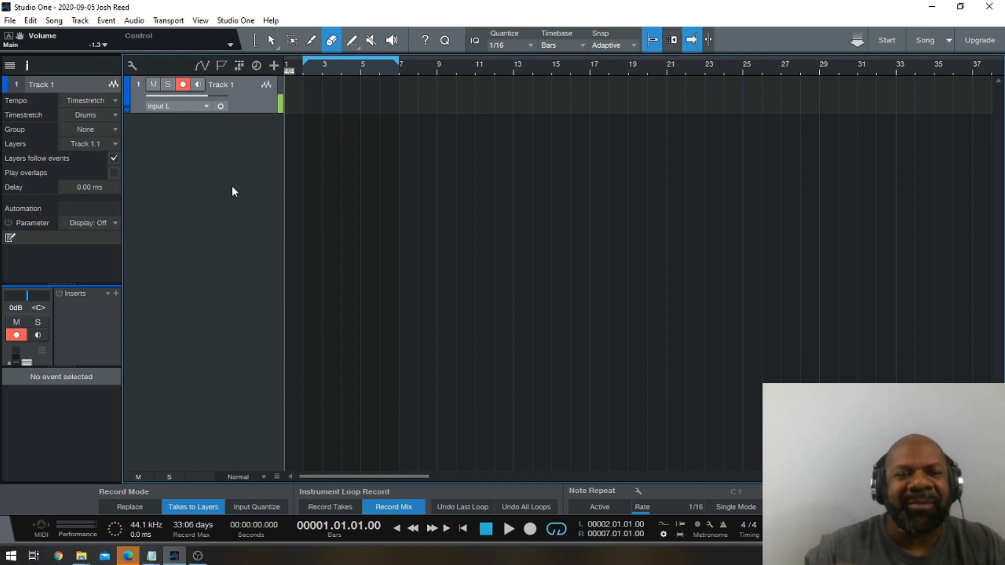
# Step: Loop-record four takes on Track 1, stopping near the end of bar 5 on the fourth pass, and disarm the track
pyautogui.click(530, 529)
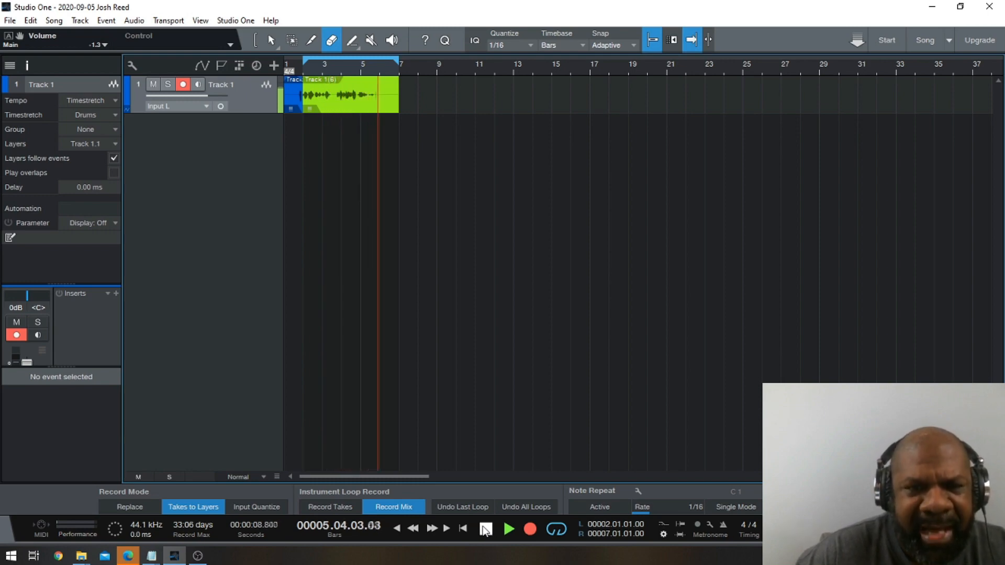
pyautogui.click(486, 530)
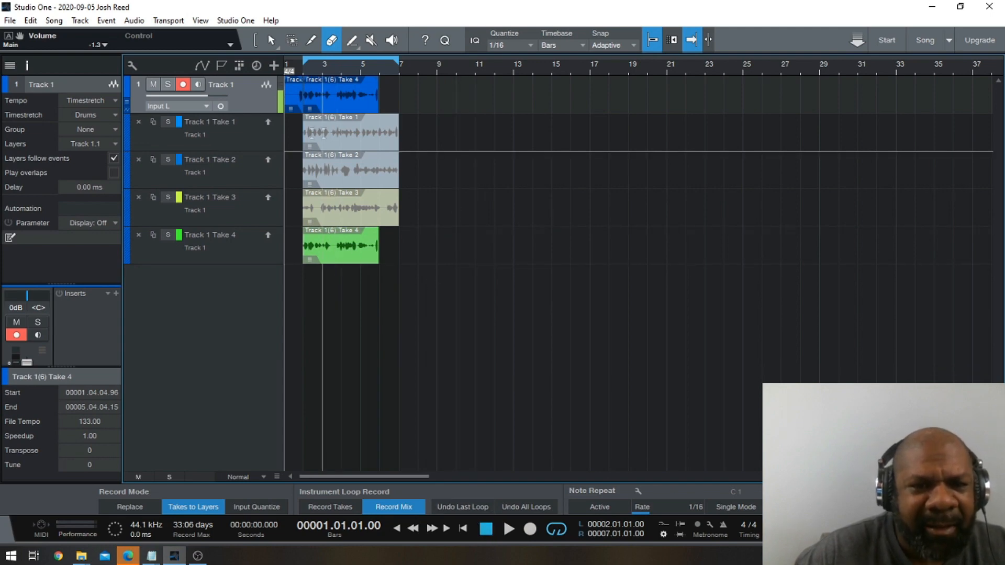
pyautogui.click(240, 139)
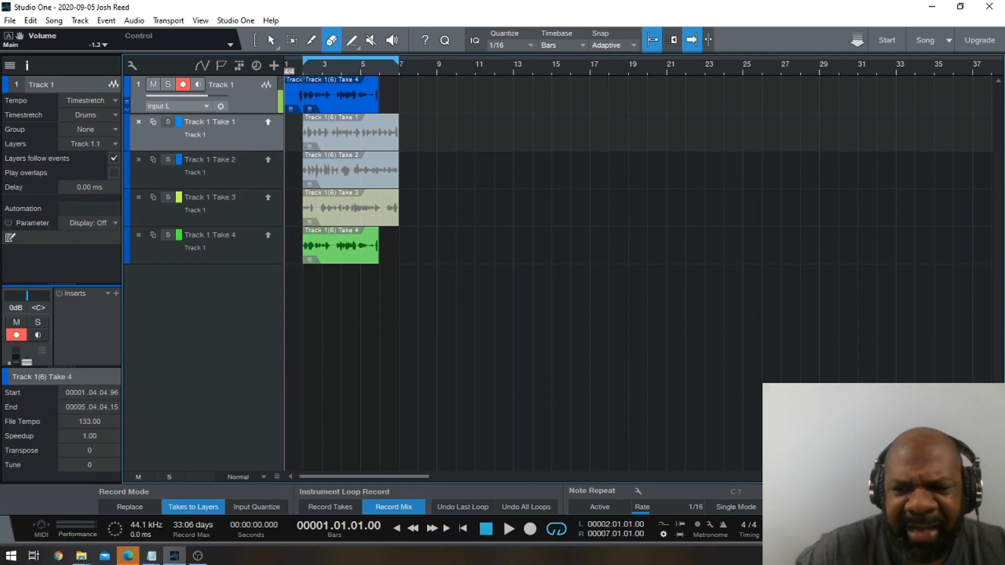
pyautogui.moveTo(954, 477); pyautogui.dragTo(969, 477)
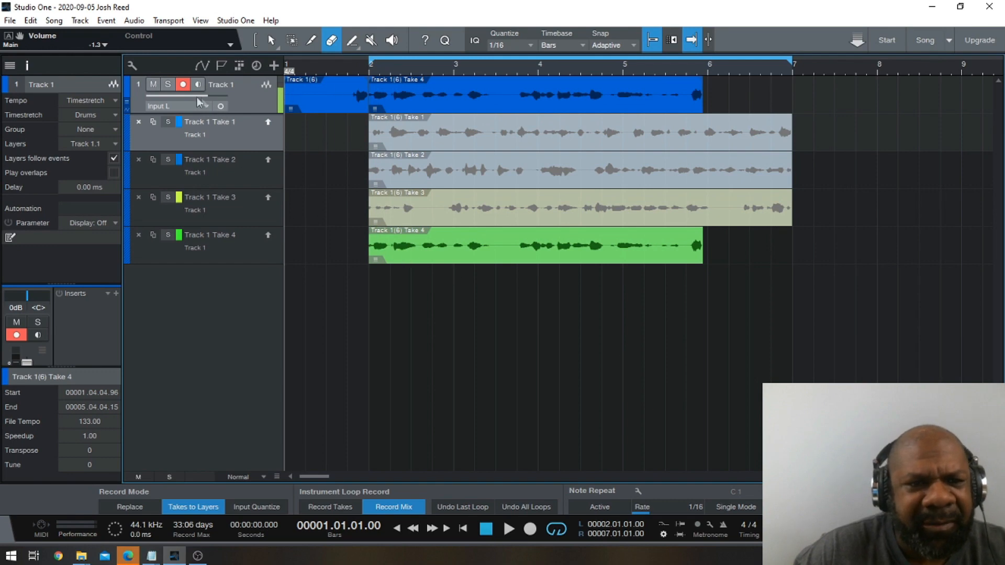
pyautogui.click(182, 86)
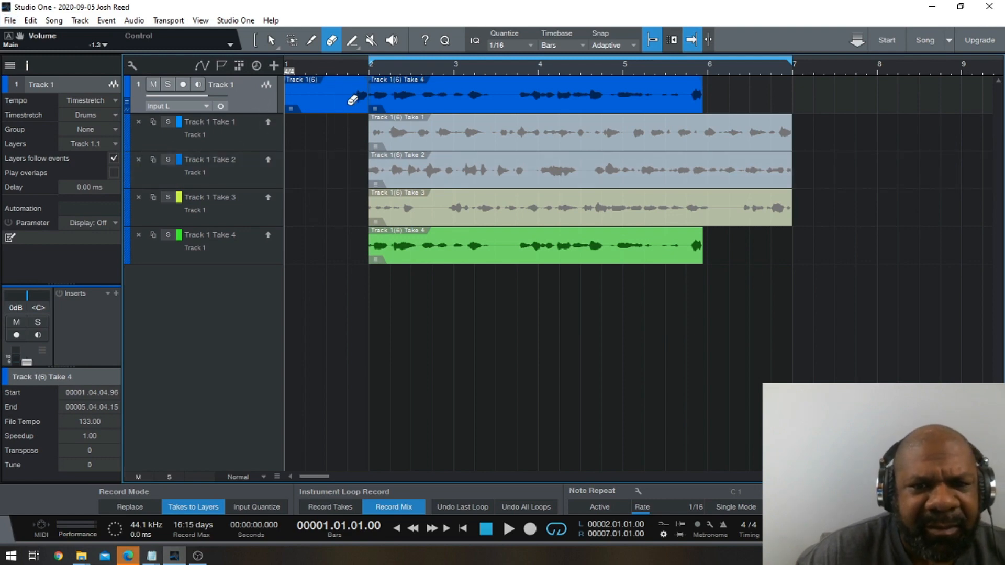
# Step: Play the start of Track 1's active take, make Track 1 Take 1 the active layer, and play its start for comparison
pyautogui.click(314, 41)
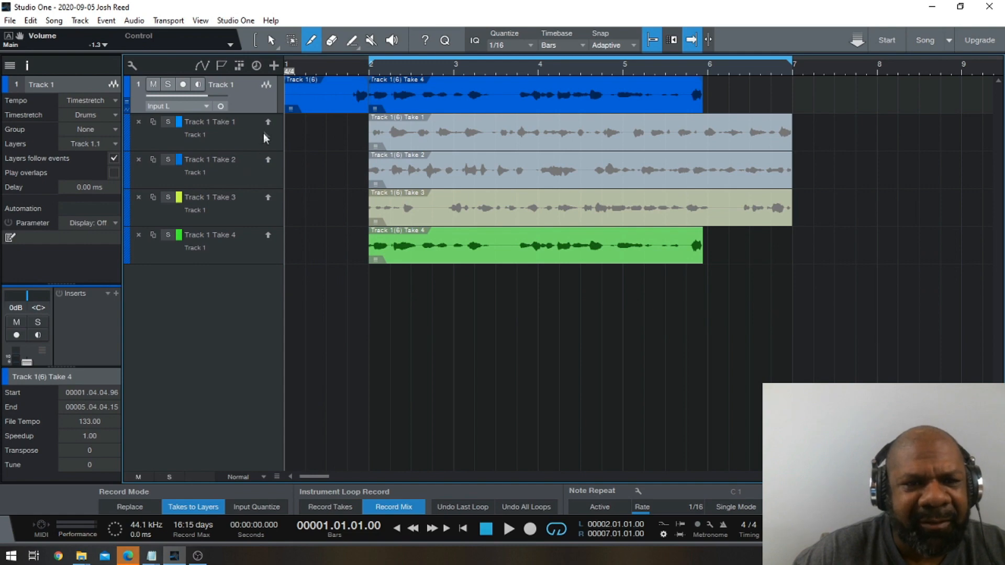
pyautogui.click(509, 529)
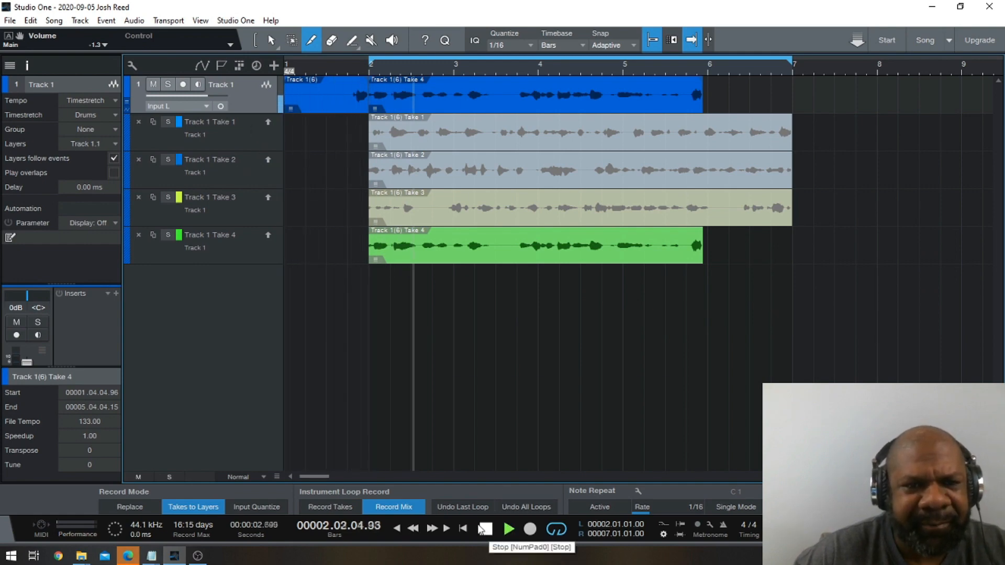
pyautogui.click(481, 529)
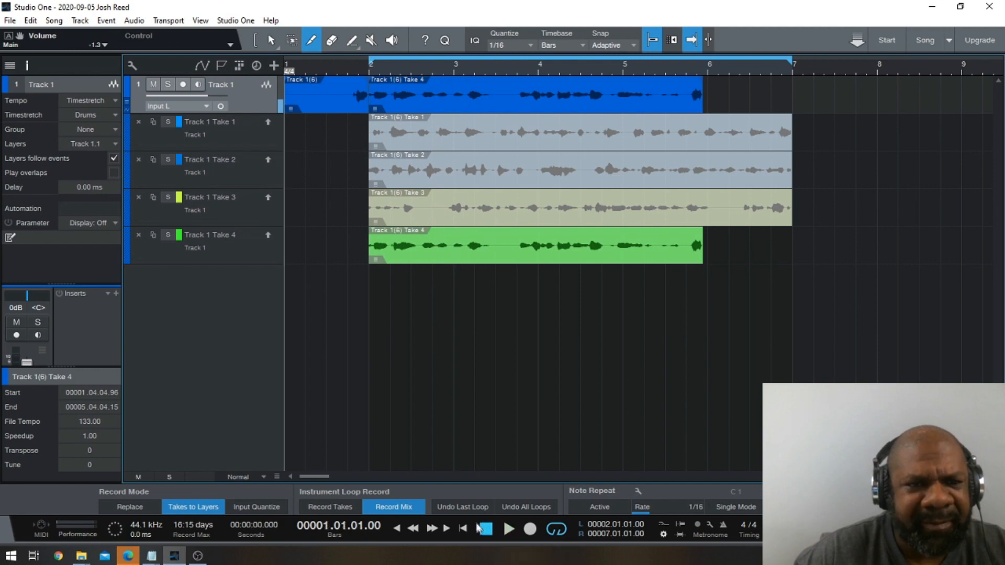
pyautogui.click(262, 148)
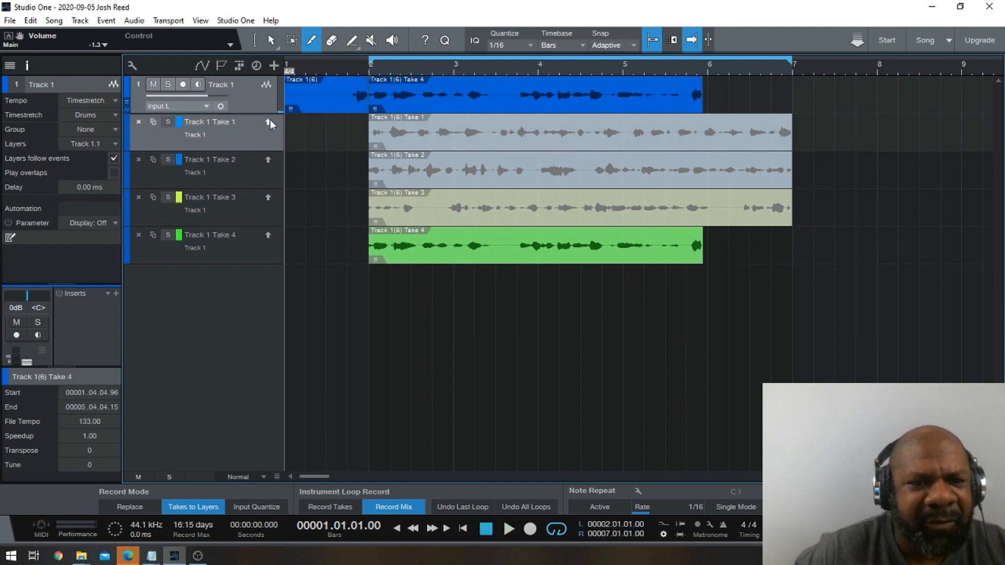
pyautogui.click(269, 123)
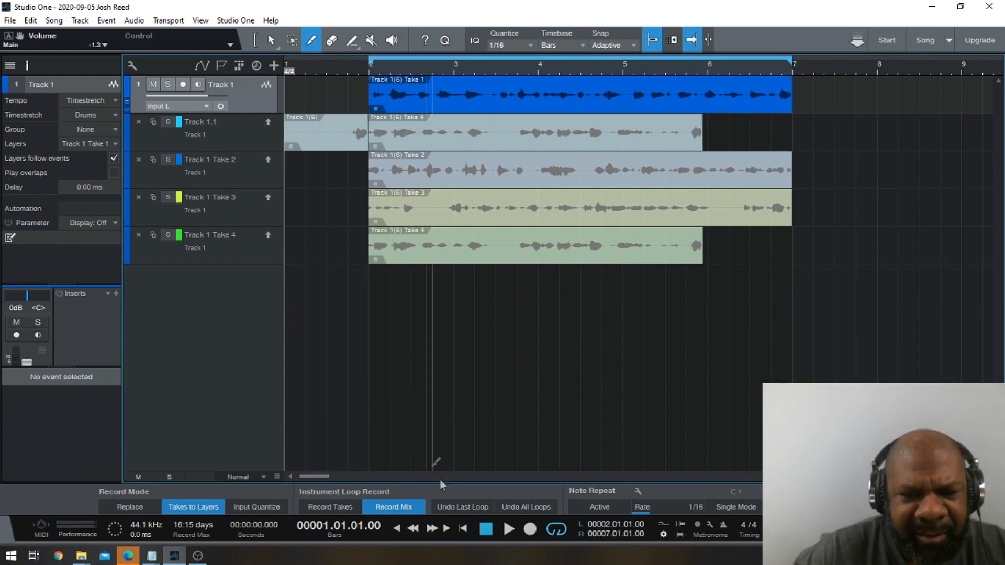
pyautogui.click(509, 530)
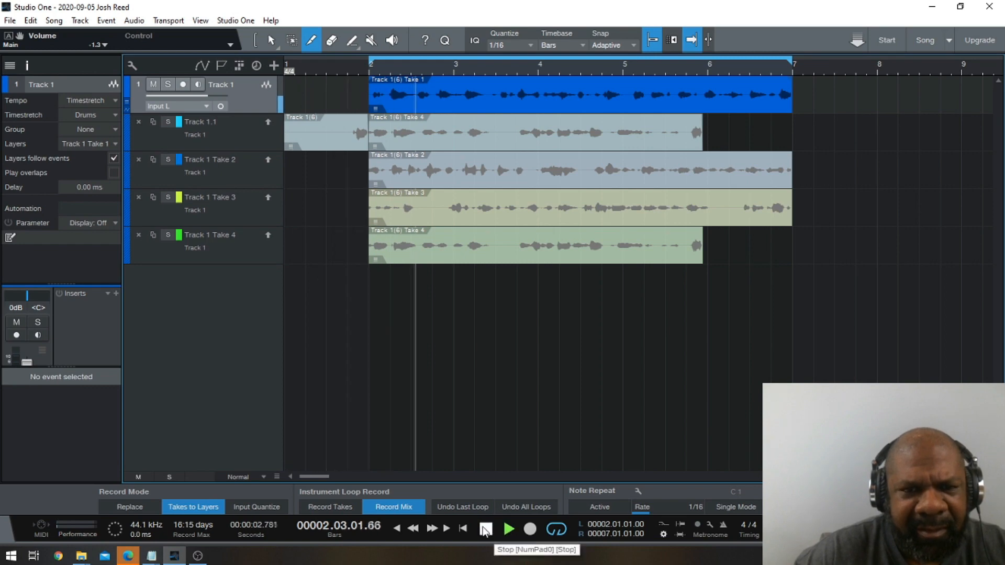
pyautogui.click(486, 531)
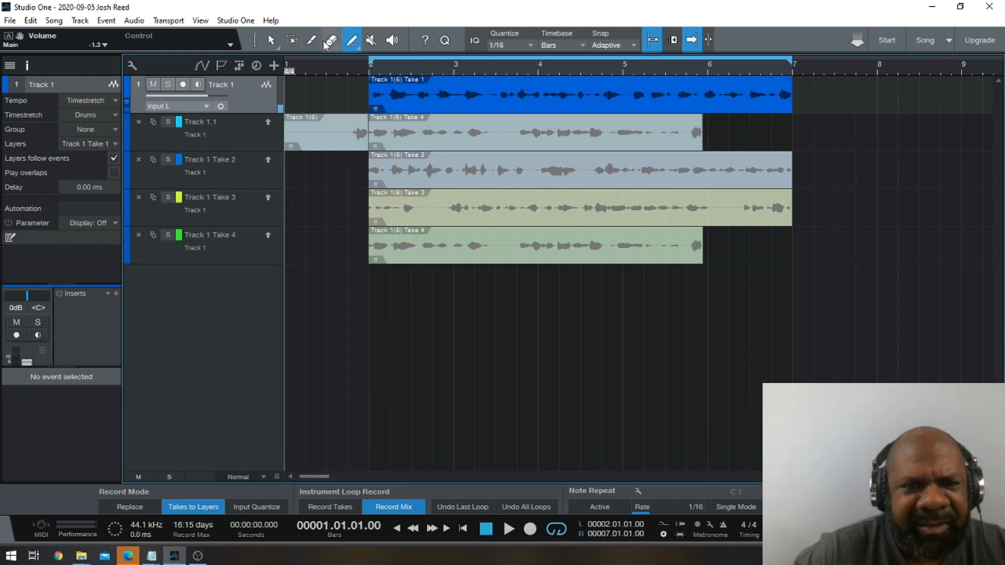
# Step: Split Take 1 on Track 1 at 2.3.2 and 2.4.1, and erase the short piece between the cuts
pyautogui.click(417, 87)
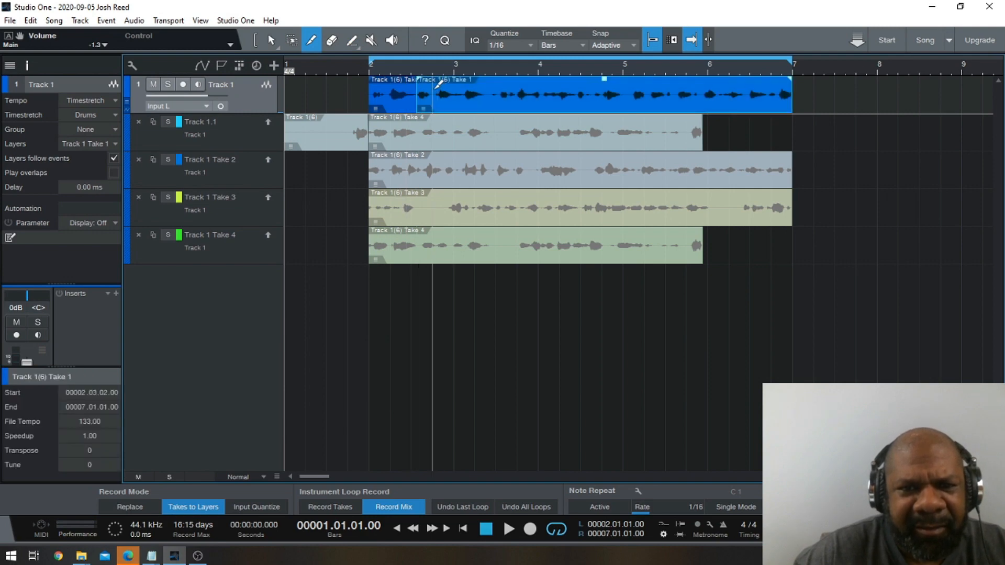
pyautogui.click(437, 85)
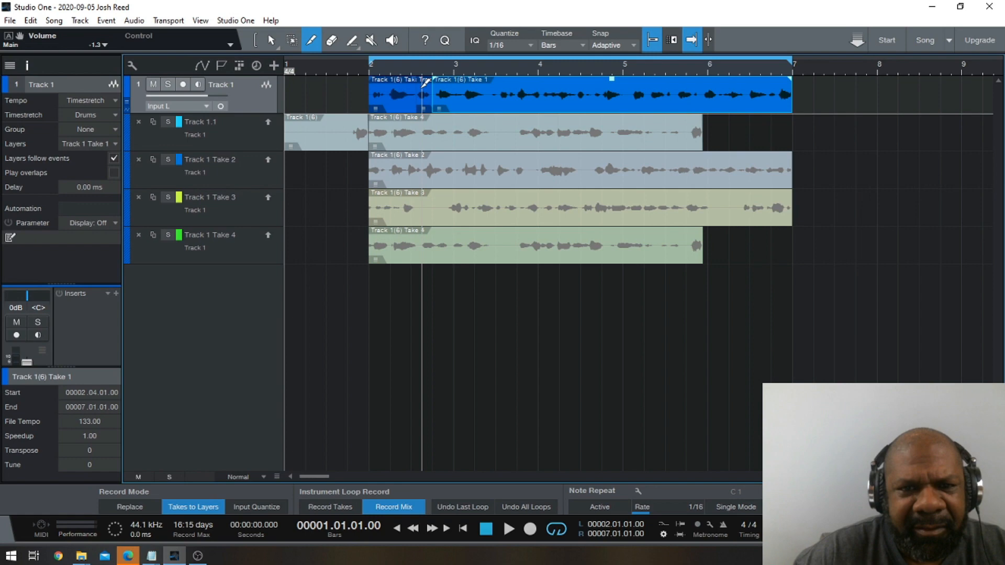
pyautogui.click(332, 41)
pyautogui.click(424, 87)
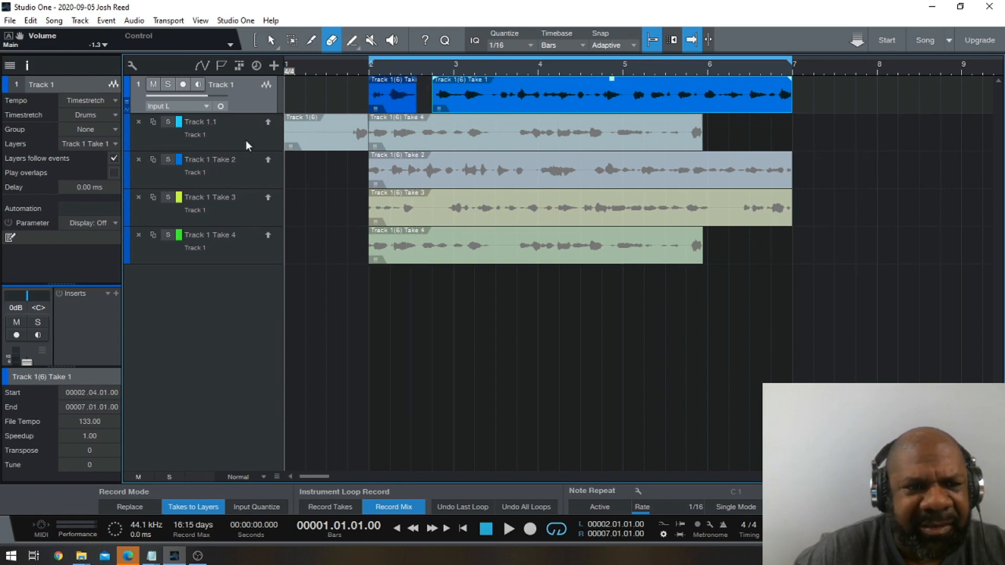
# Step: Switch Track 1 to layer Track 1.1, split its Take 4 event around beat 2 of bar 2 and at 2.3.2, and erase the middle piece
pyautogui.click(114, 143)
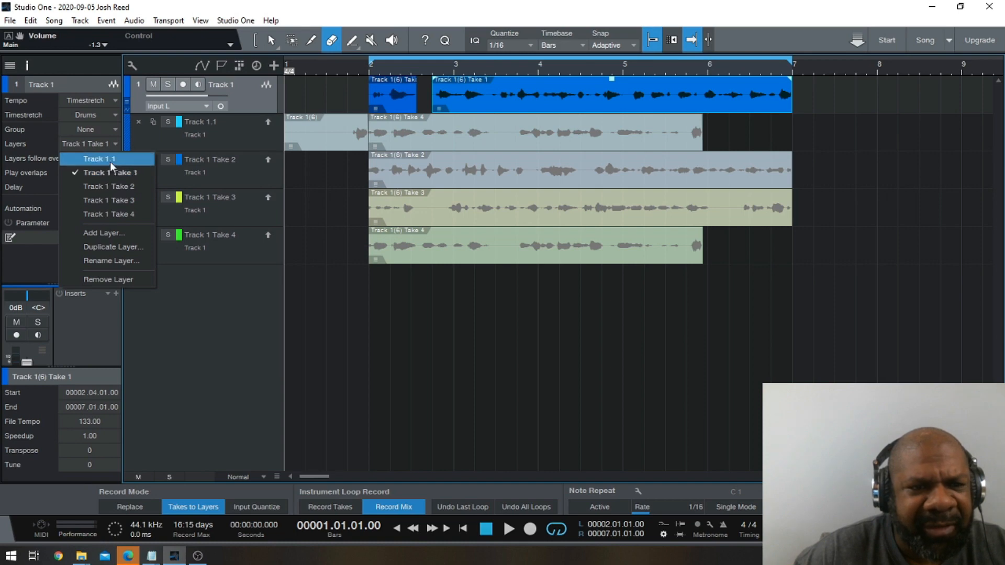
pyautogui.click(86, 158)
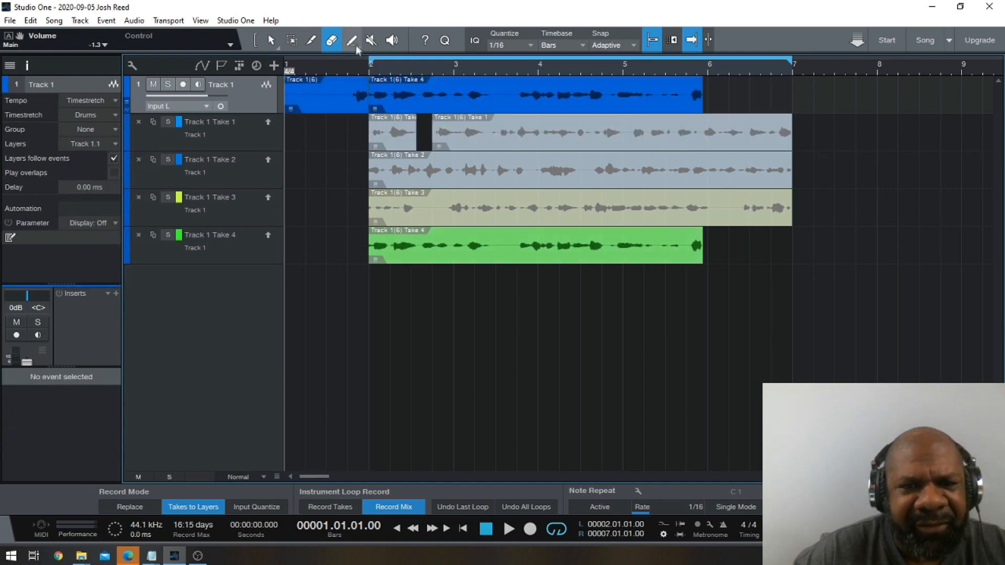
pyautogui.click(312, 41)
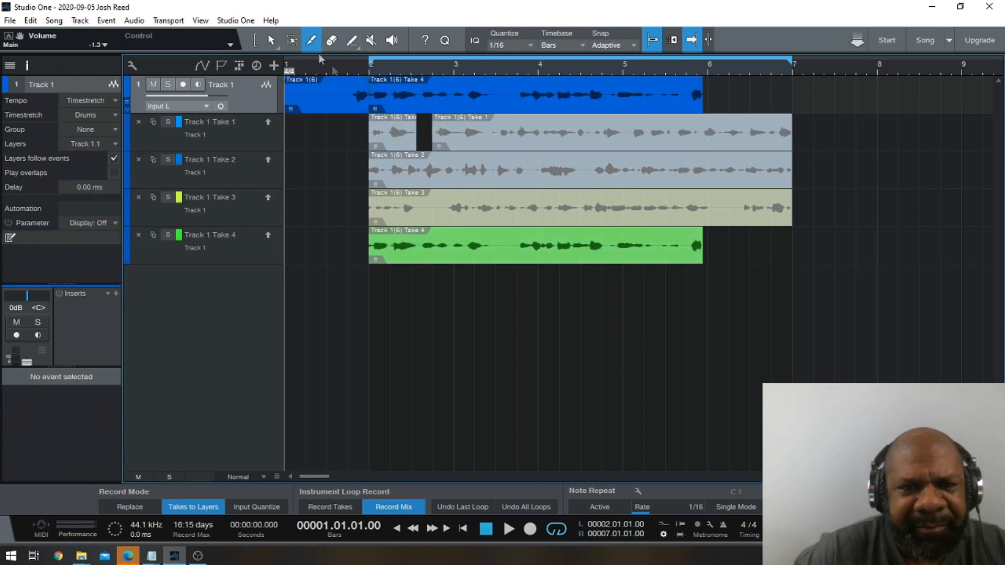
pyautogui.click(394, 94)
pyautogui.click(418, 95)
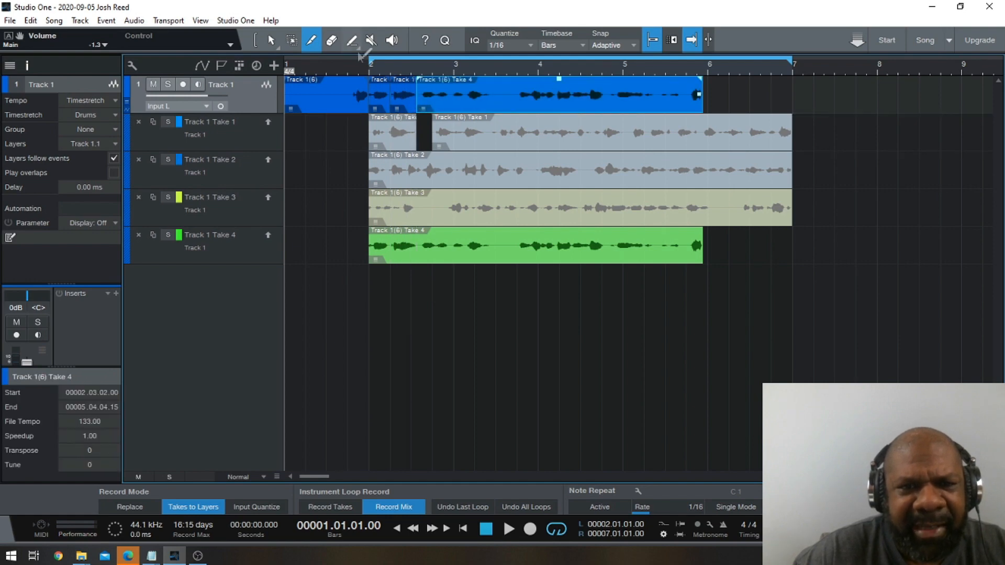
pyautogui.click(332, 41)
pyautogui.click(402, 94)
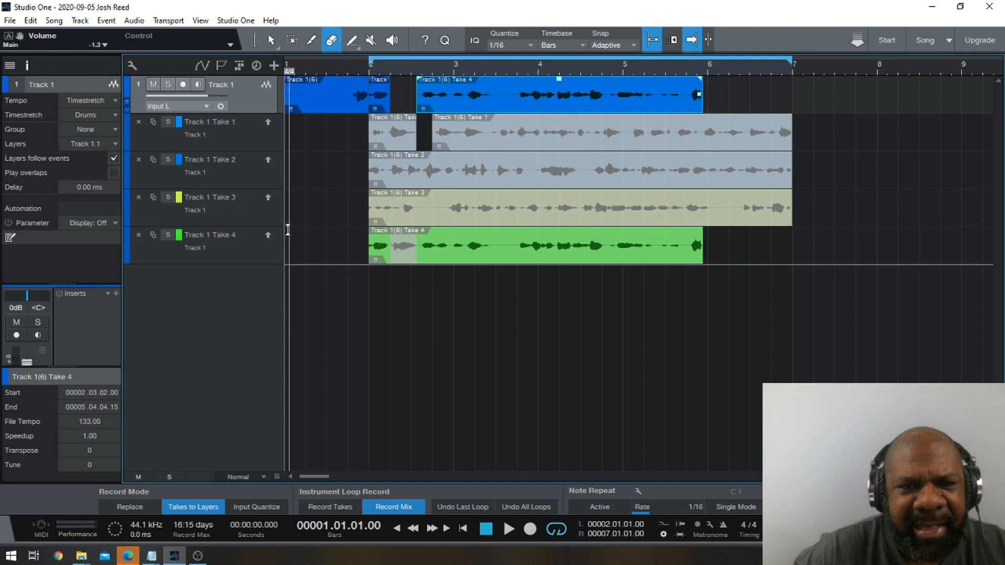
# Step: Switch Track 1 to layer Track 1 Take 3 and play its opening
pyautogui.click(114, 147)
pyautogui.click(105, 197)
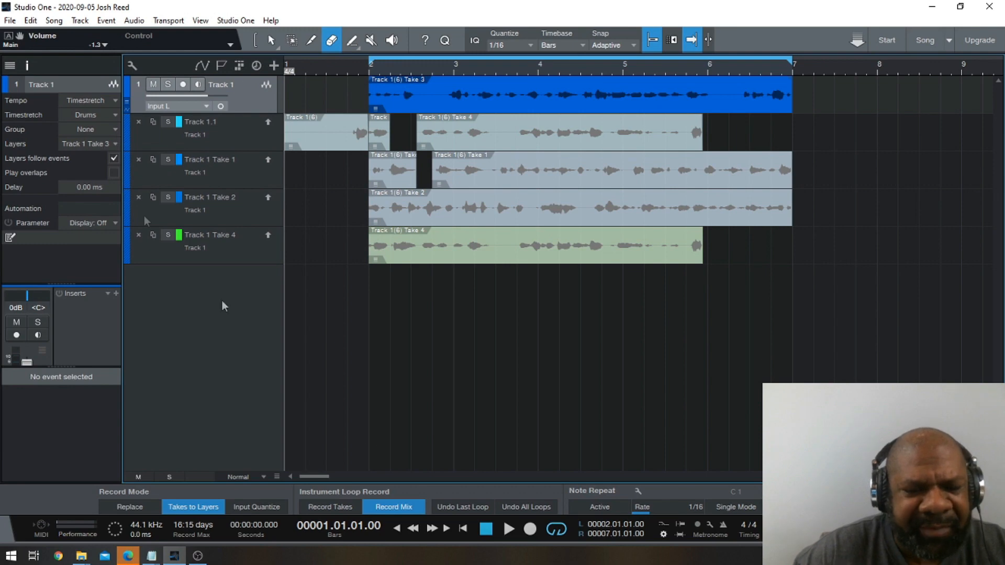
pyautogui.click(509, 530)
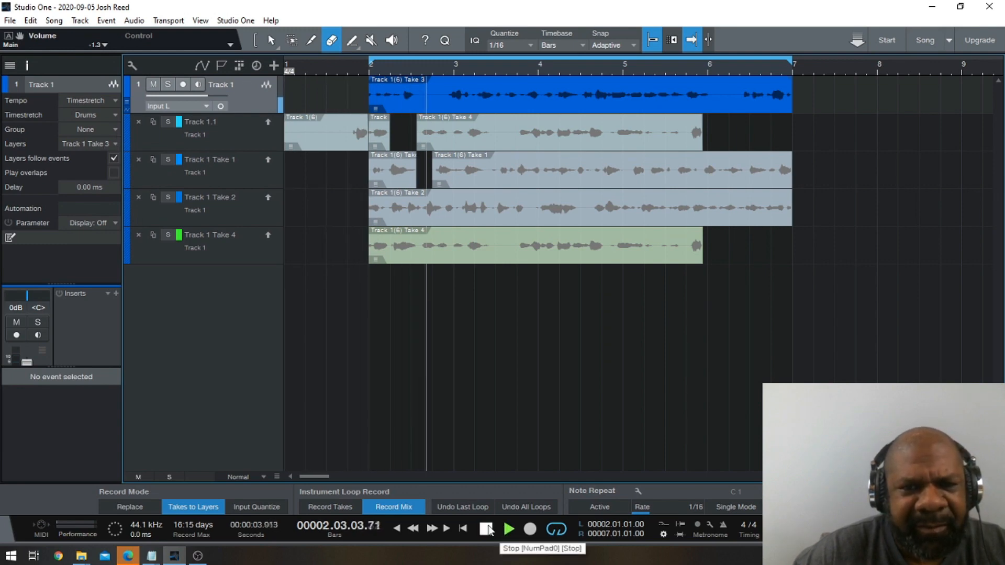
pyautogui.click(486, 530)
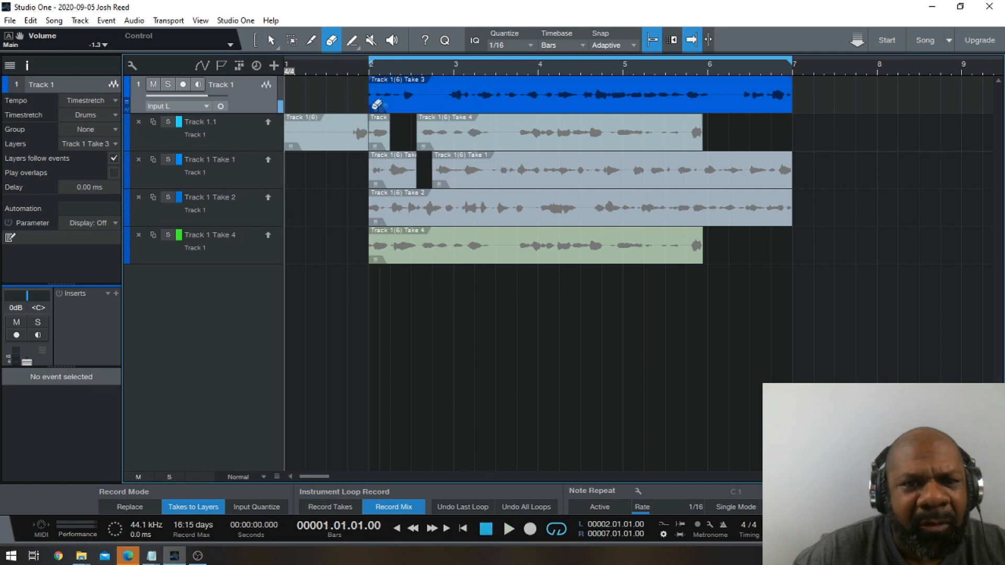
# Step: Split Take 3 on Track 1 just before bar 3 and at 4.1.2, and erase the pieces before and after the middle section
pyautogui.click(311, 40)
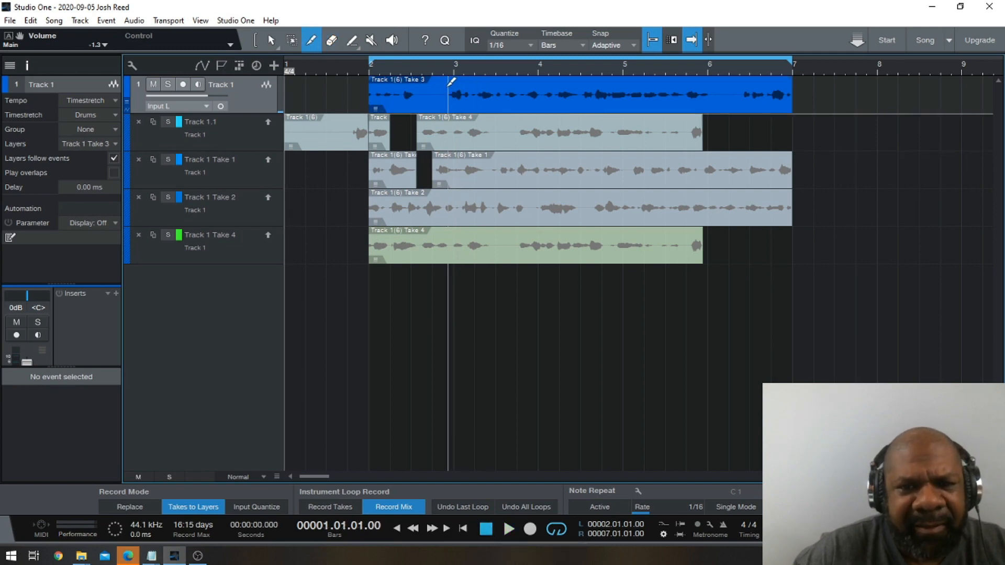
pyautogui.click(449, 82)
pyautogui.click(544, 92)
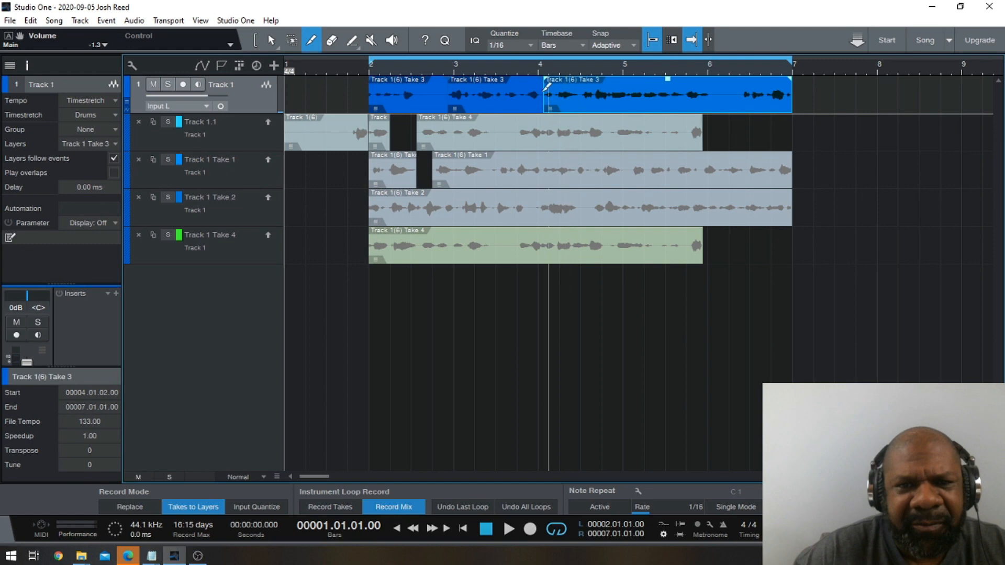
pyautogui.click(331, 41)
pyautogui.click(412, 83)
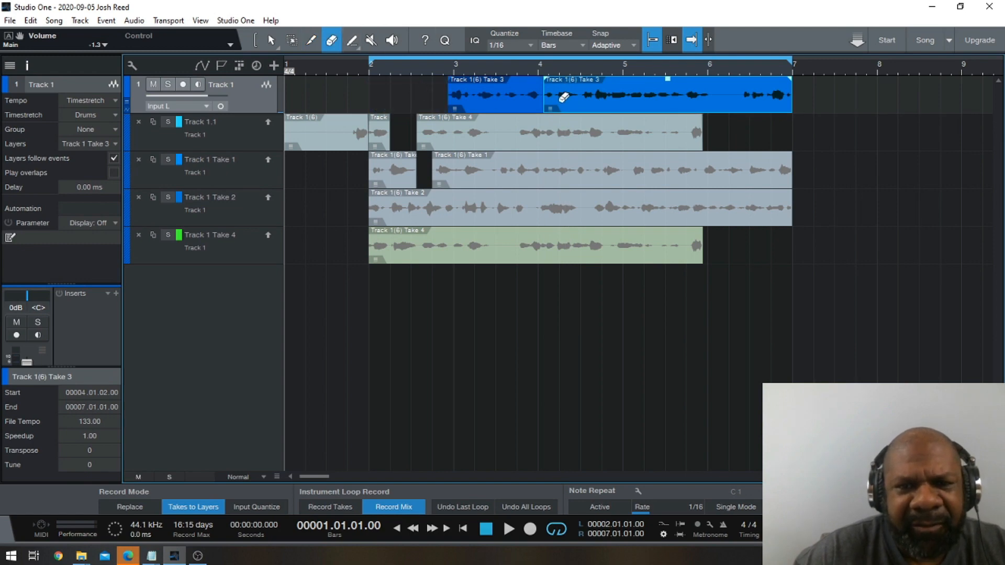
pyautogui.click(563, 96)
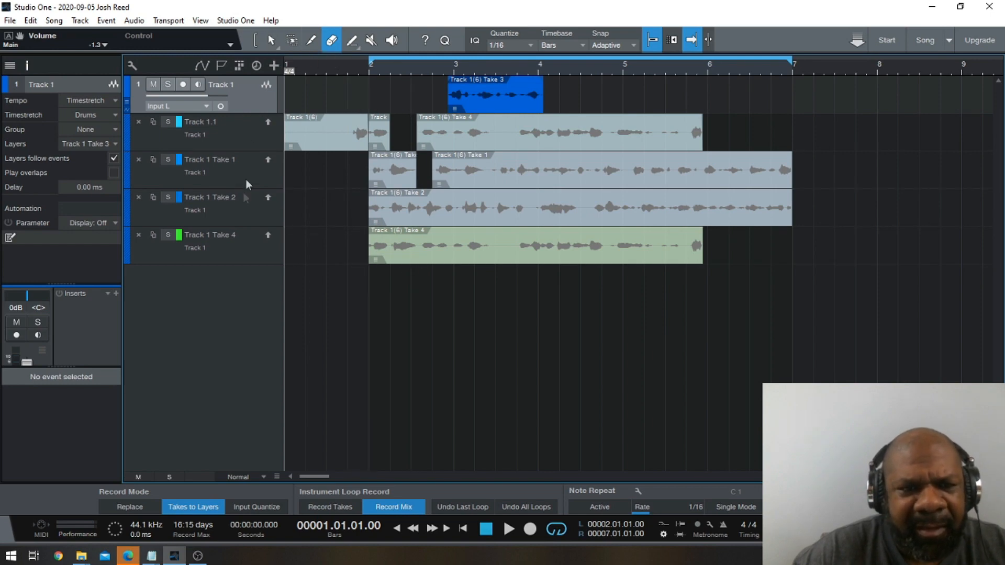
# Step: Switch Track 1 to layer Track 1 Take 4, split its event at 3.4.1, and erase the piece before the cut
pyautogui.click(113, 144)
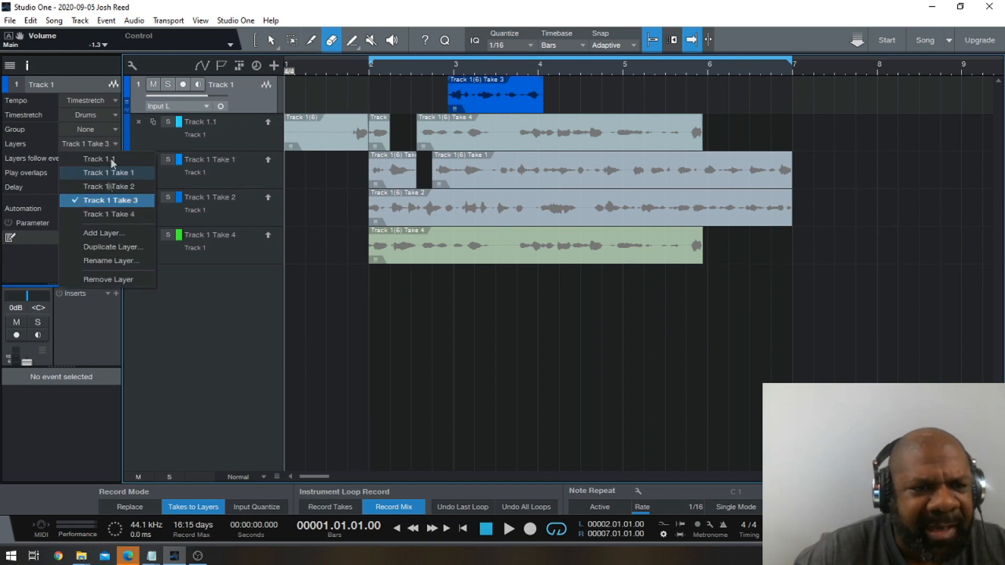
pyautogui.click(111, 215)
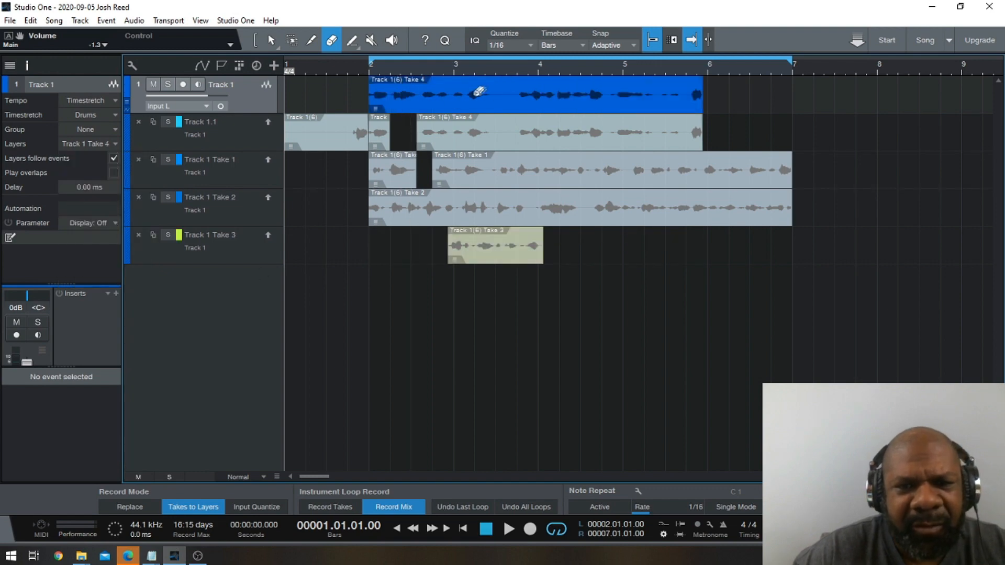
pyautogui.click(311, 40)
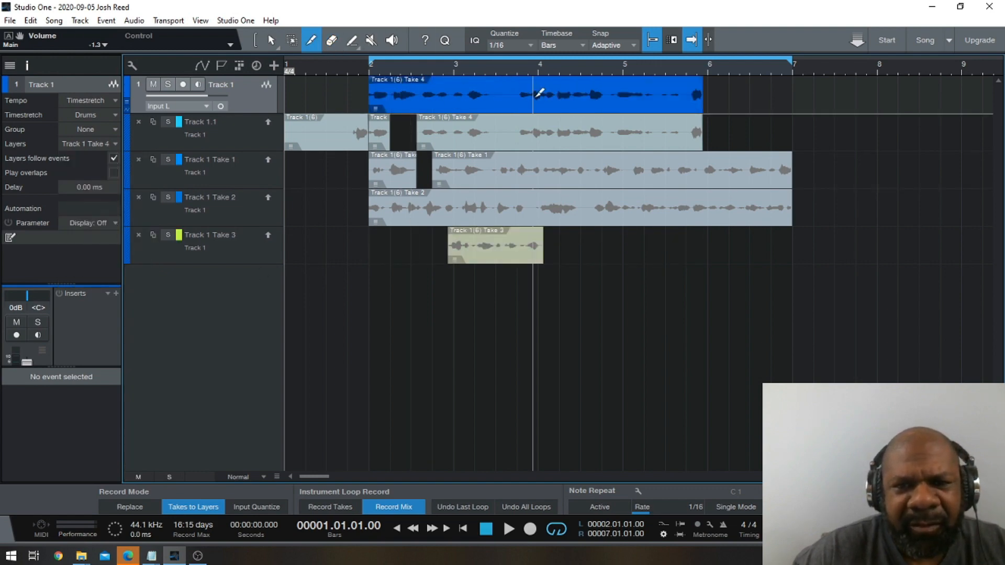
pyautogui.click(518, 94)
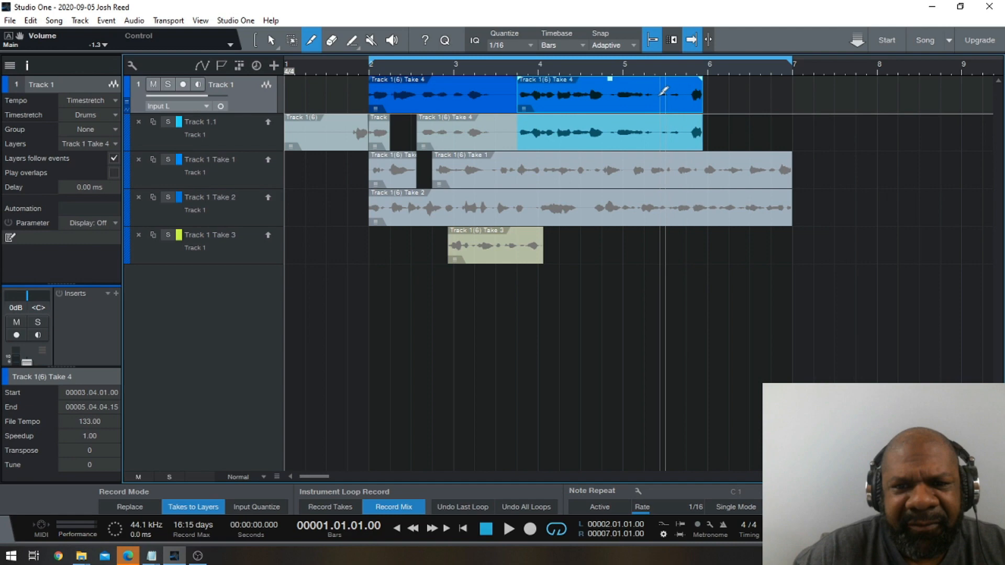
pyautogui.click(331, 40)
pyautogui.click(393, 81)
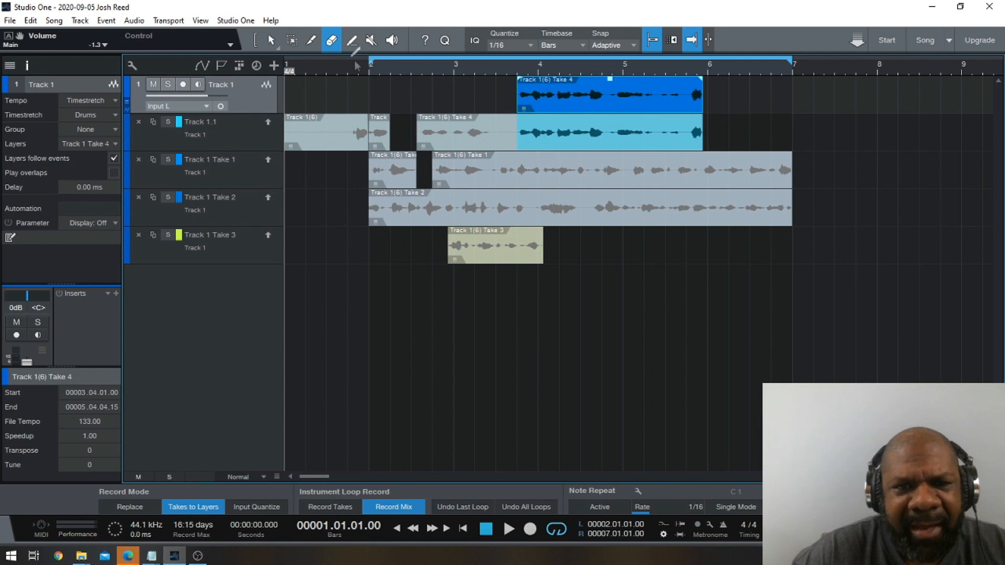
# Step: Switch Track 1 to layer Track 1.1, split its Take 4 event at 3.4.1, and erase the piece after it and the event in bar 1
pyautogui.press('3')
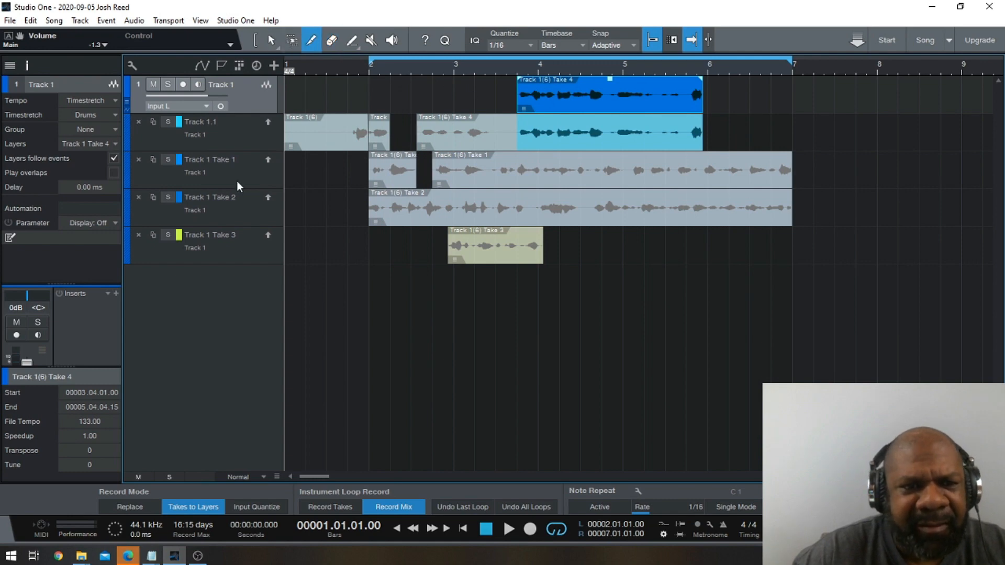
pyautogui.click(237, 139)
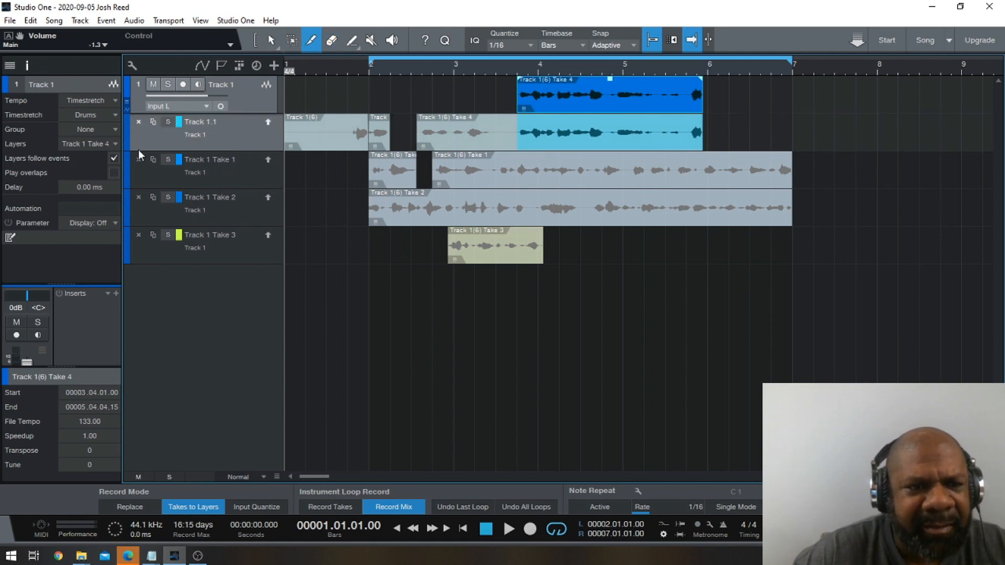
pyautogui.click(115, 144)
pyautogui.click(116, 165)
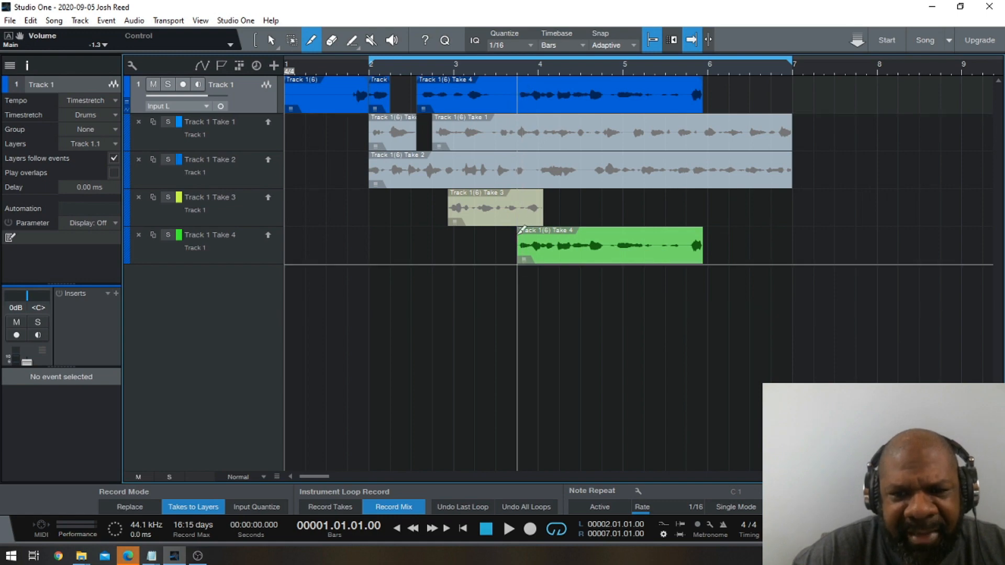
pyautogui.click(518, 96)
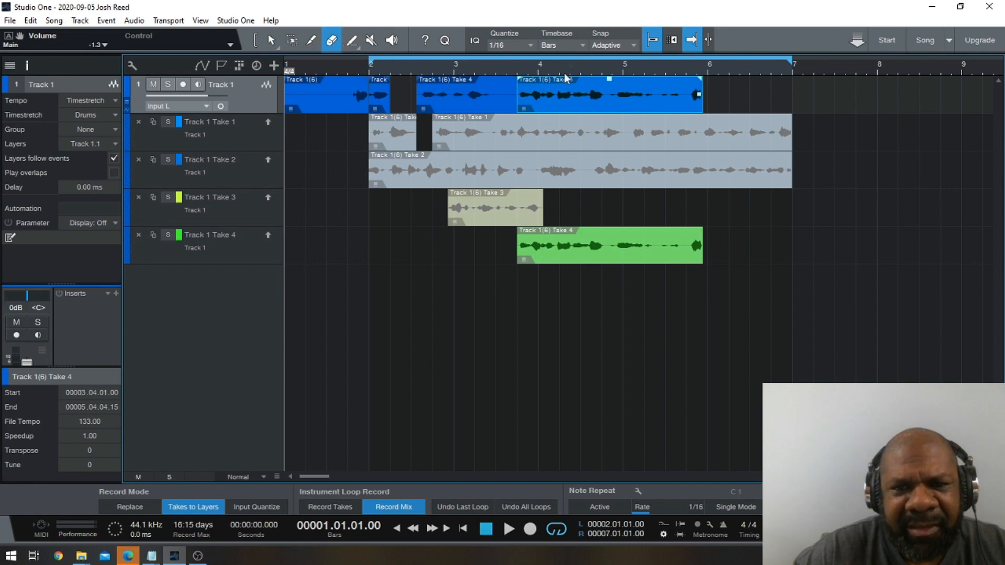
pyautogui.click(567, 89)
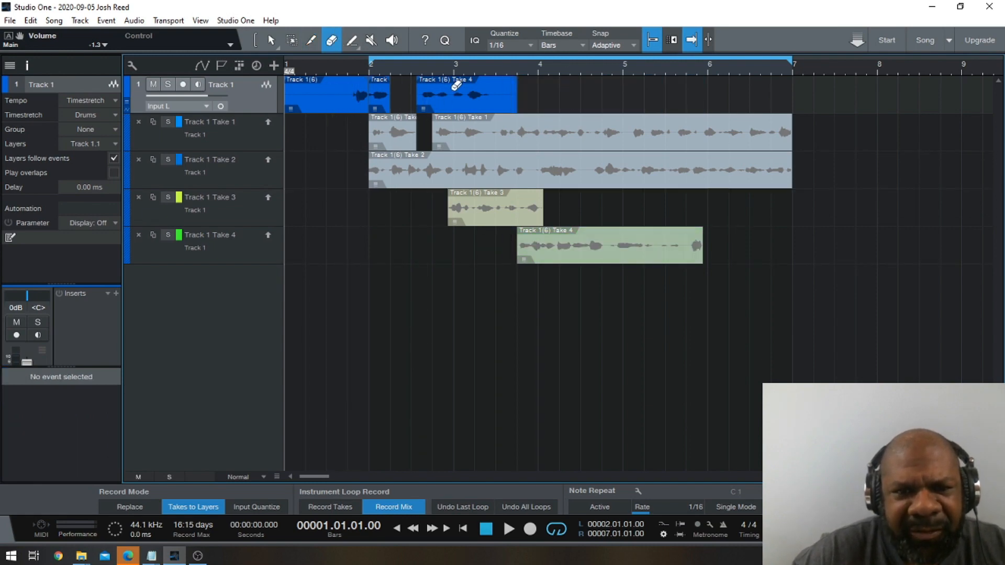
pyautogui.click(325, 94)
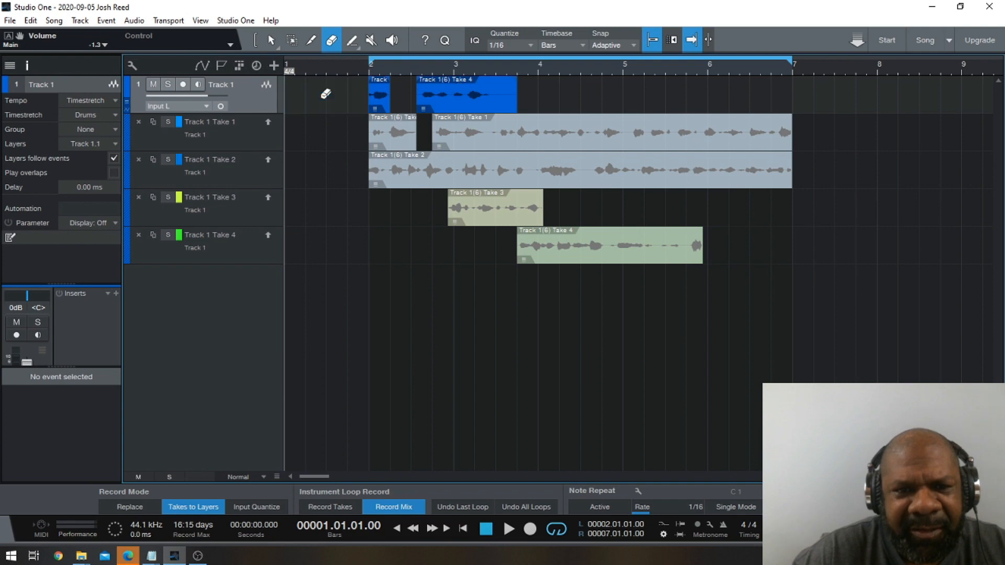
# Step: Switch Track 1 to layer Track 1 Take 1, split its longer event at 3.4.1, and erase both resulting pieces
pyautogui.click(112, 143)
pyautogui.click(111, 164)
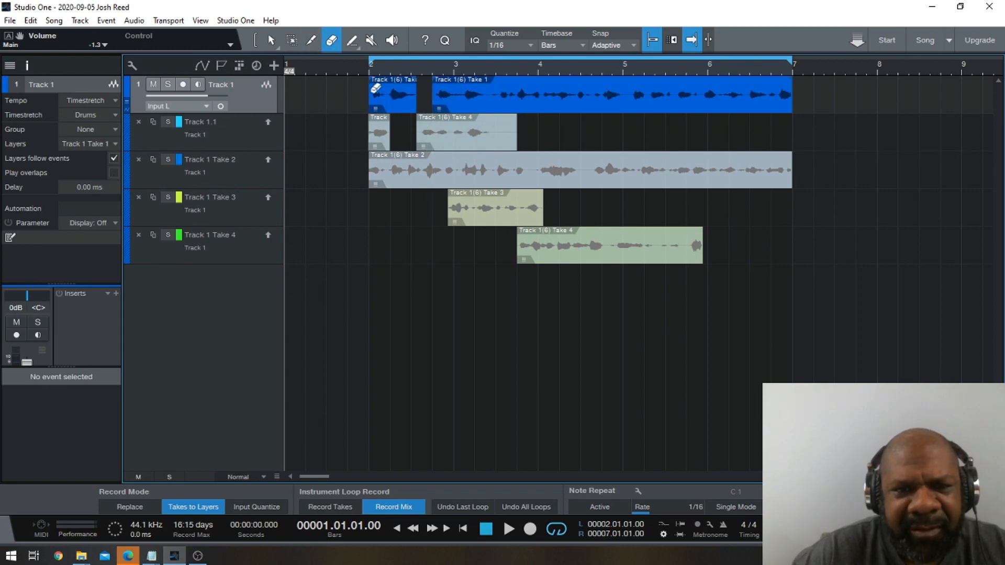
pyautogui.click(311, 41)
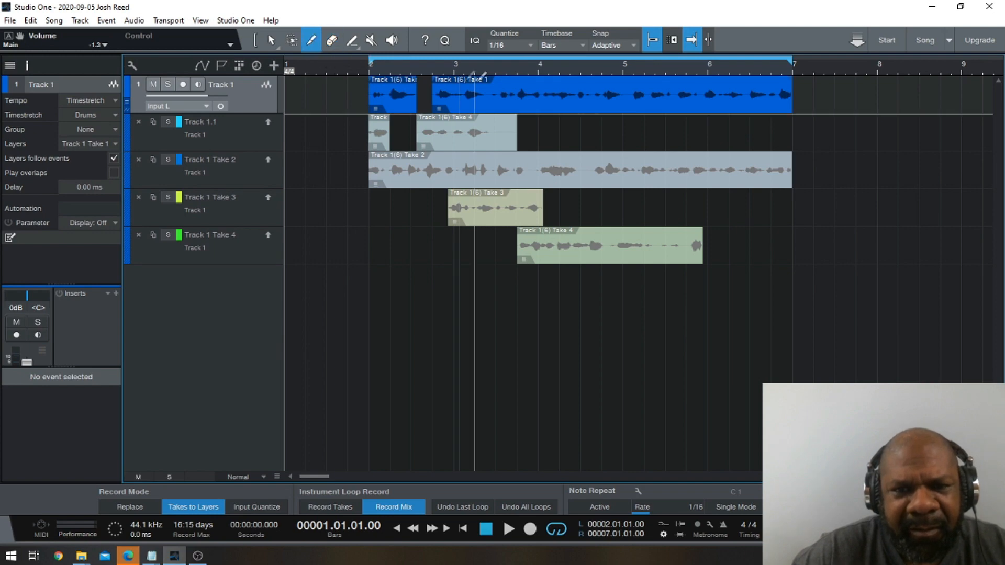
pyautogui.click(518, 83)
pyautogui.click(332, 40)
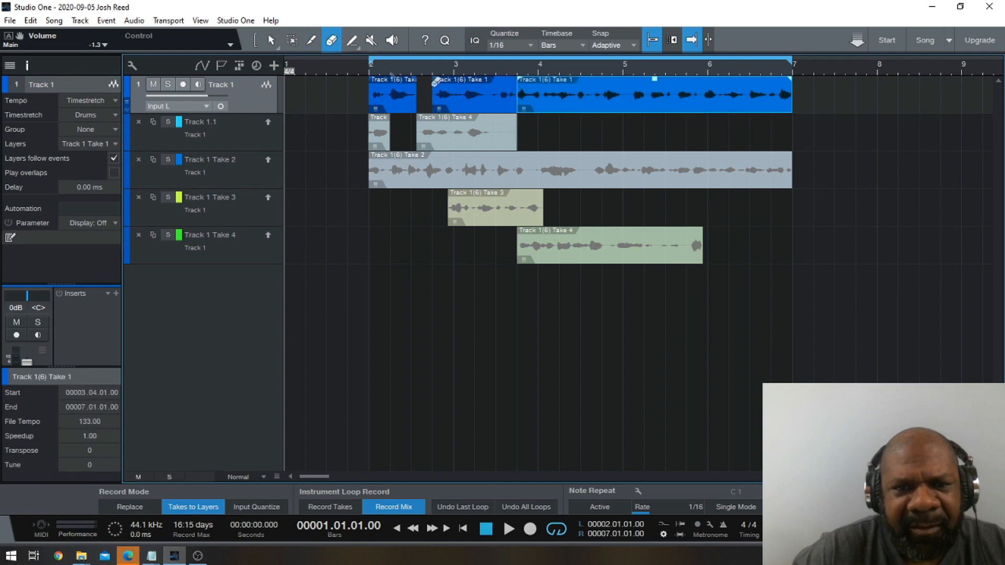
pyautogui.click(471, 88)
pyautogui.click(570, 79)
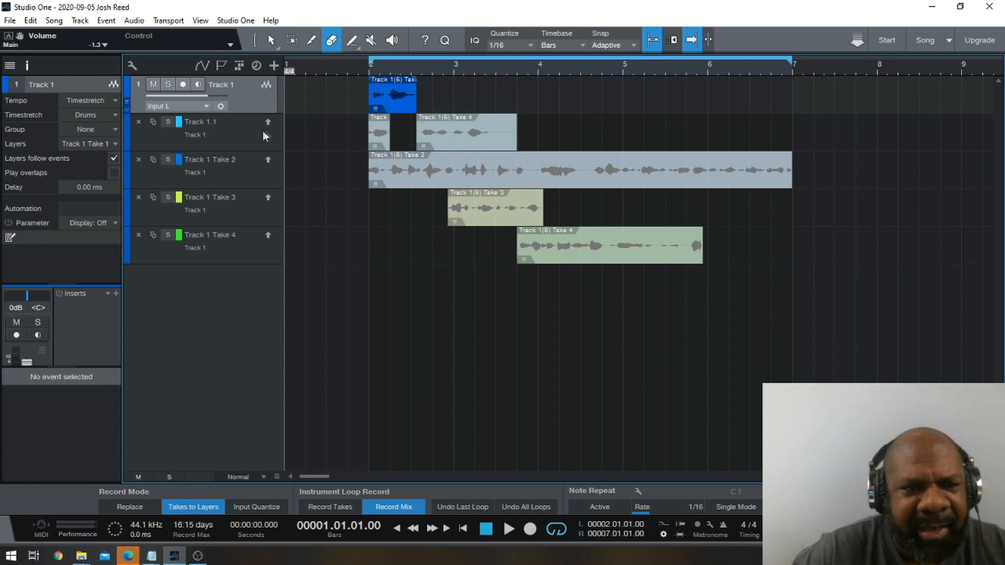
# Step: Switch Track 1 to layer Track 1.1 and erase the short event at the start of bar 2
pyautogui.click(111, 148)
pyautogui.click(92, 157)
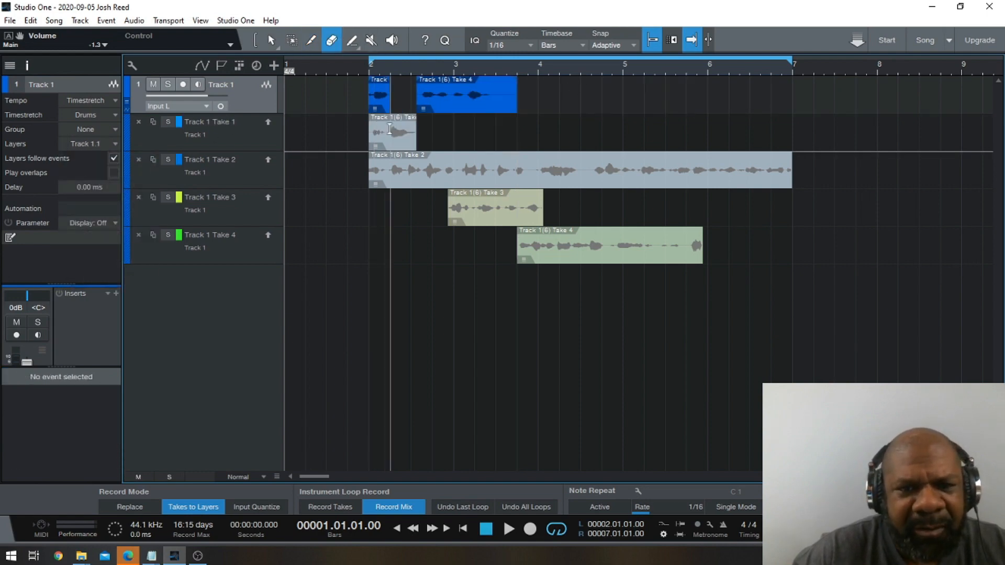
pyautogui.click(379, 84)
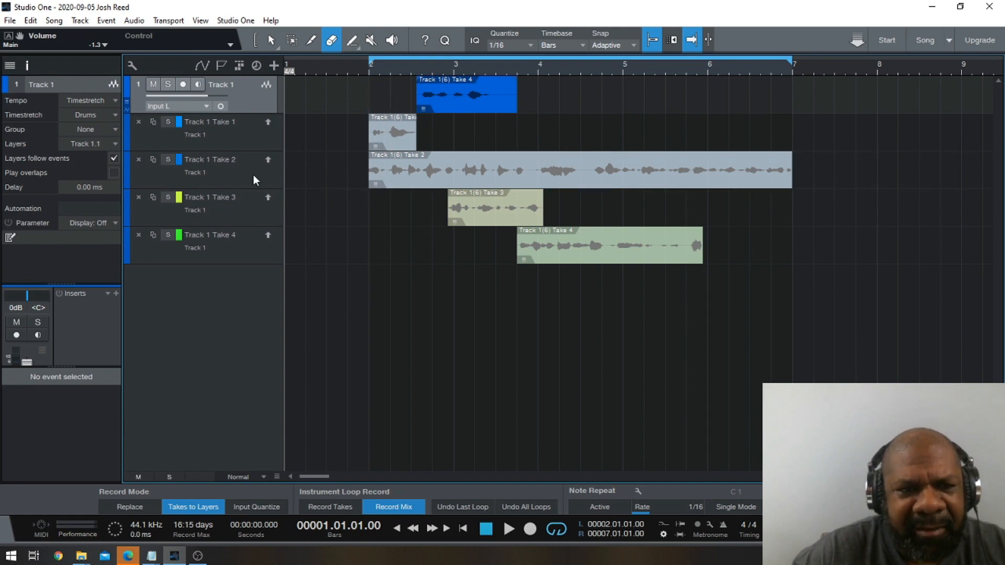
# Step: Switch Track 1 to layer Track 1 Take 2, split its event at 3.4.1 and 6.1.1, and select the Eraser tool
pyautogui.click(113, 141)
pyautogui.click(112, 186)
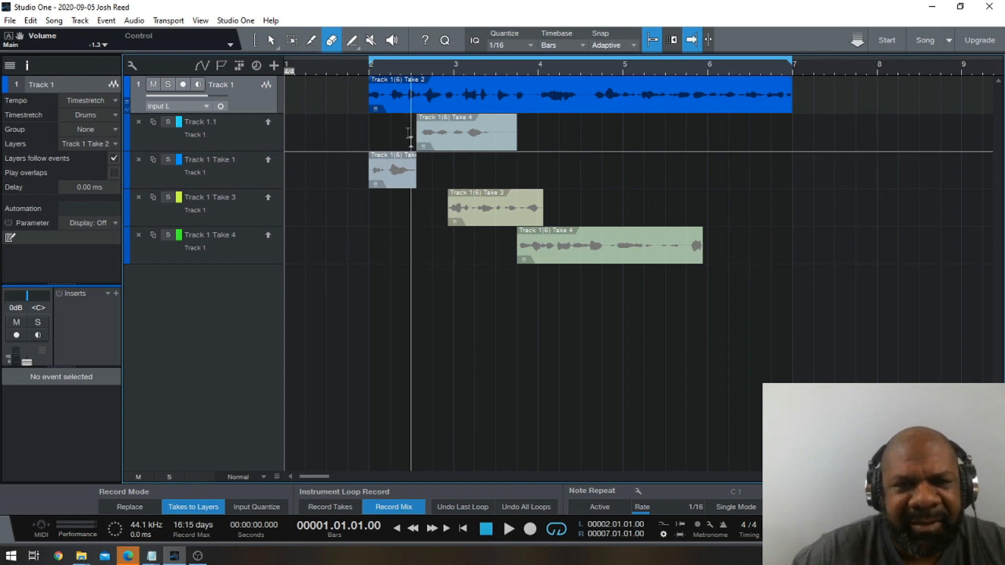
pyautogui.click(312, 45)
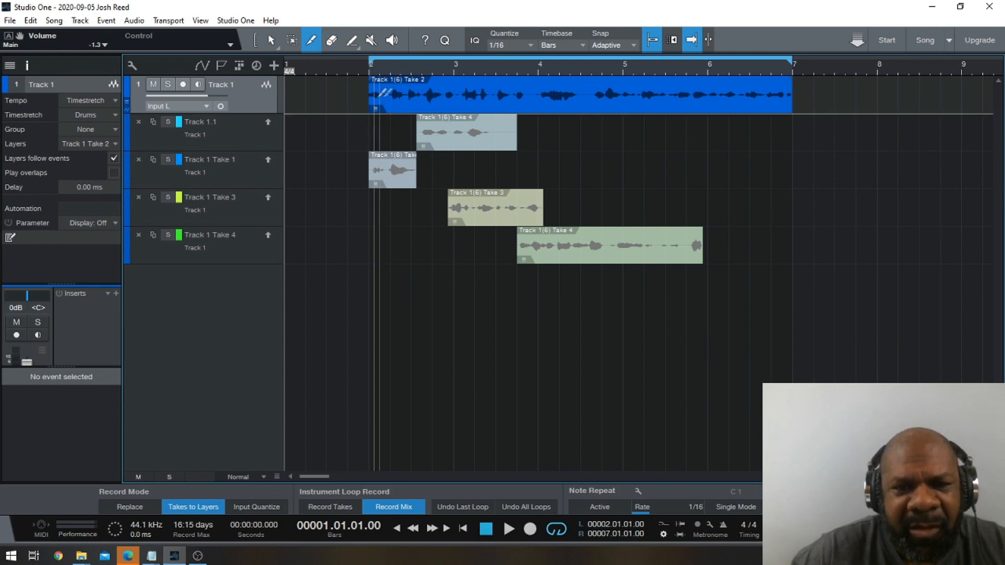
pyautogui.click(518, 90)
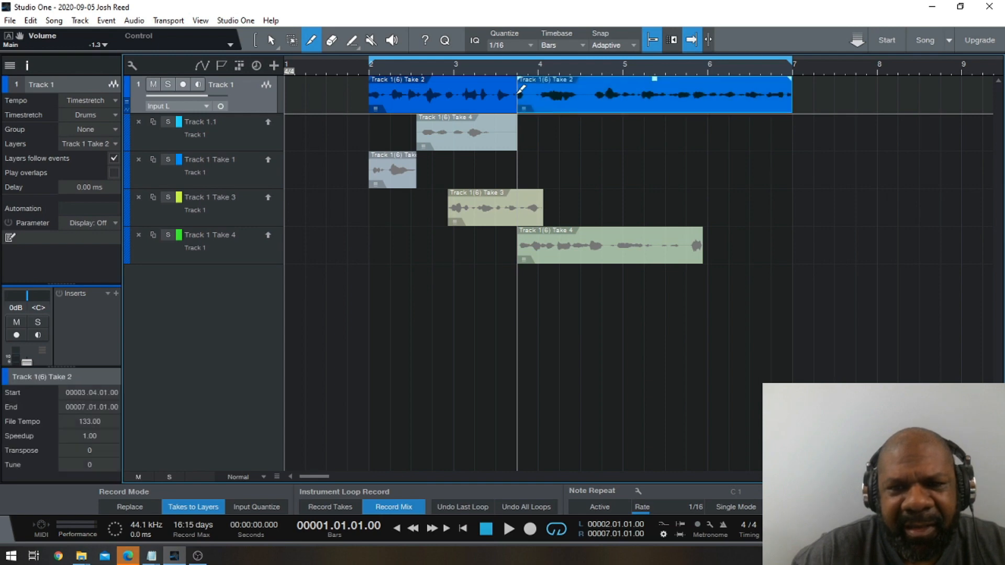
pyautogui.click(708, 90)
pyautogui.press('4')
pyautogui.click(754, 93)
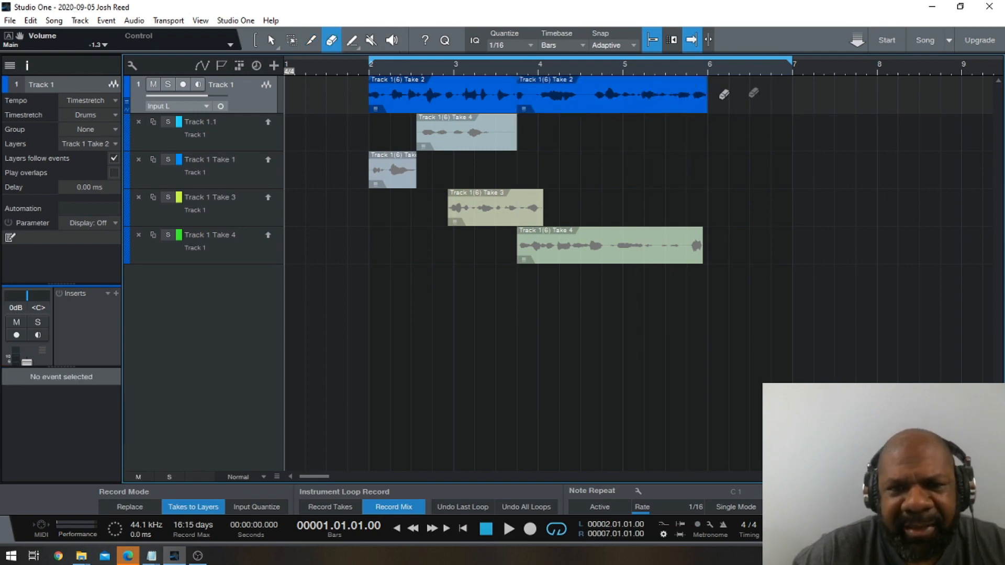
pyautogui.click(480, 90)
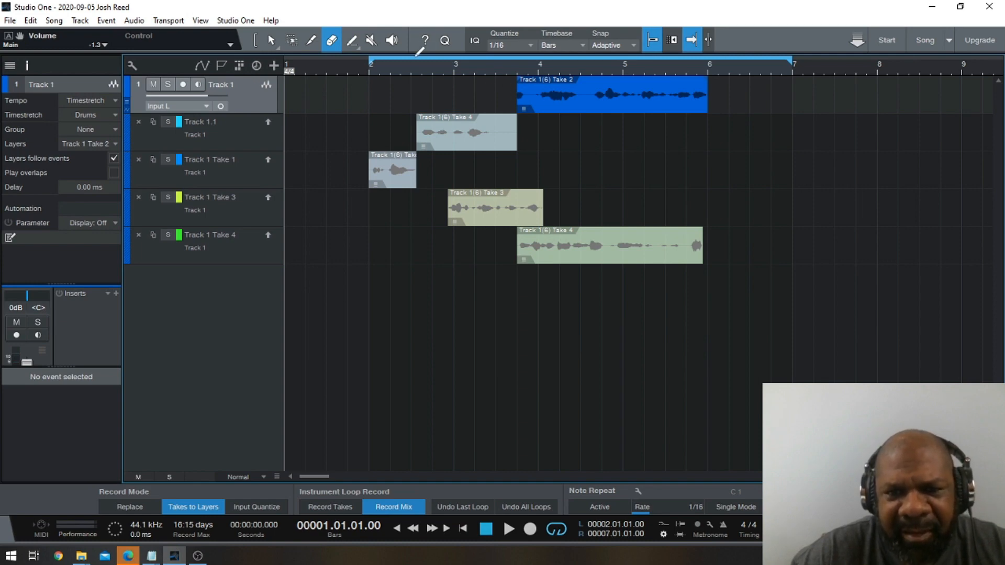
pyautogui.click(30, 20)
pyautogui.click(35, 36)
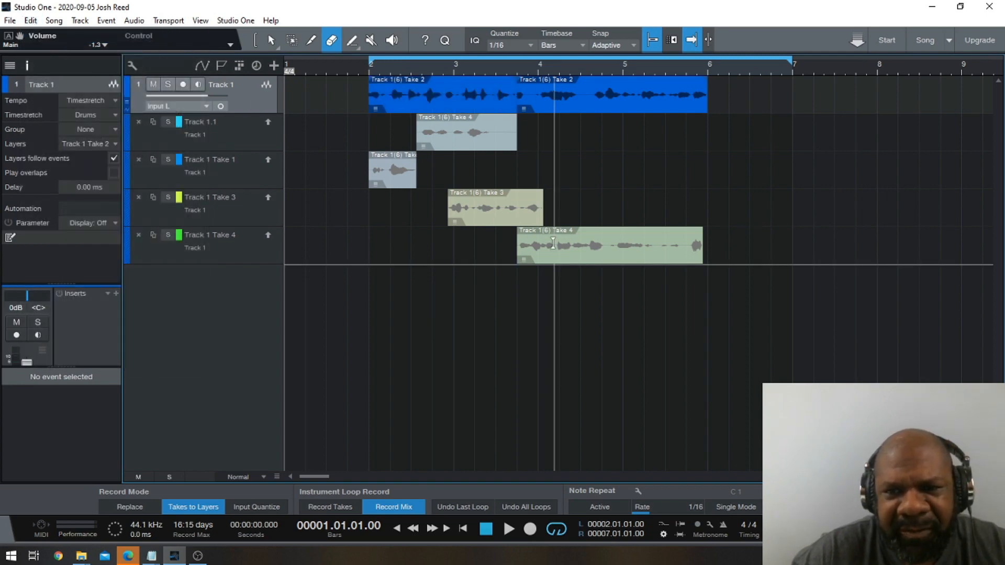
pyautogui.click(30, 21)
pyautogui.click(36, 31)
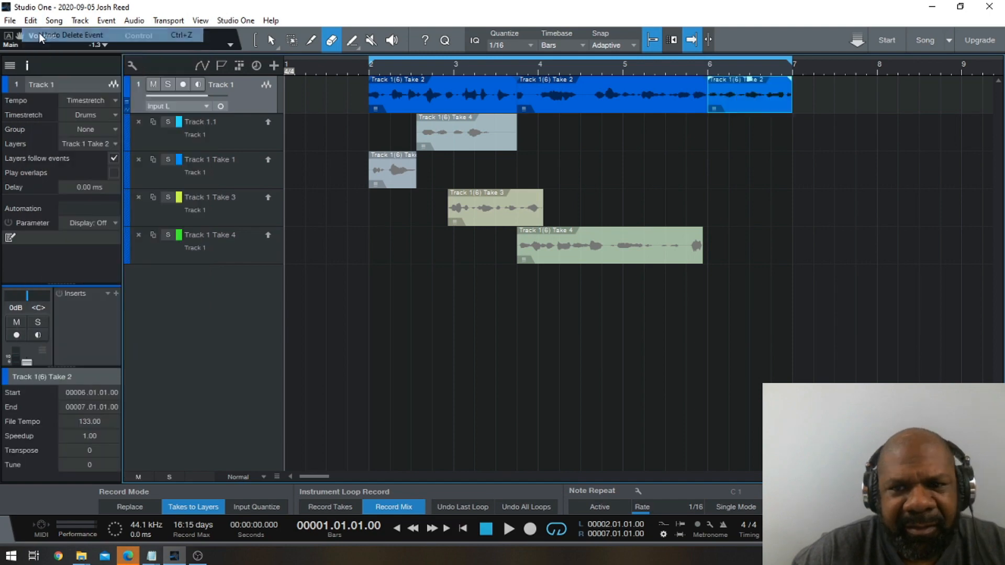
# Step: Erase the two Take 2 pieces on Track 1 before bar 6, keeping only the last piece
pyautogui.click(550, 89)
pyautogui.click(481, 90)
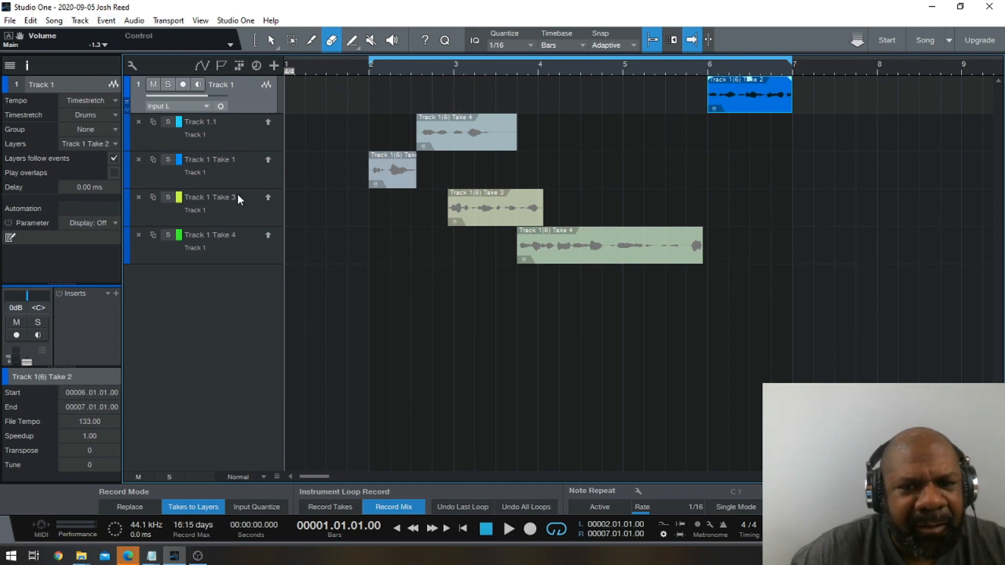
# Step: Switch Track 1 to layer Track 1 Take 3, split its event at 3.4.1, and erase the piece before the cut
pyautogui.click(240, 212)
pyautogui.click(110, 143)
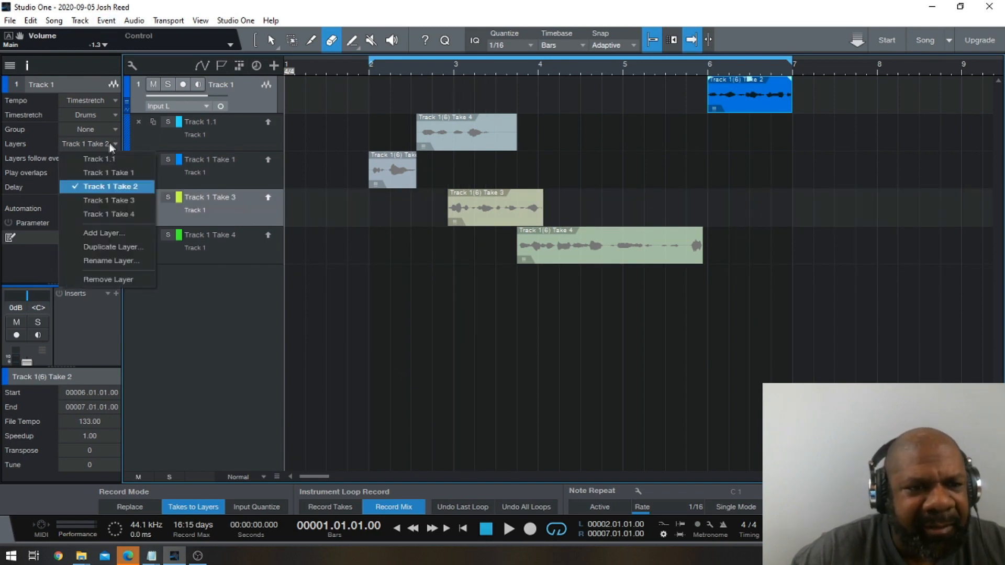
pyautogui.click(110, 200)
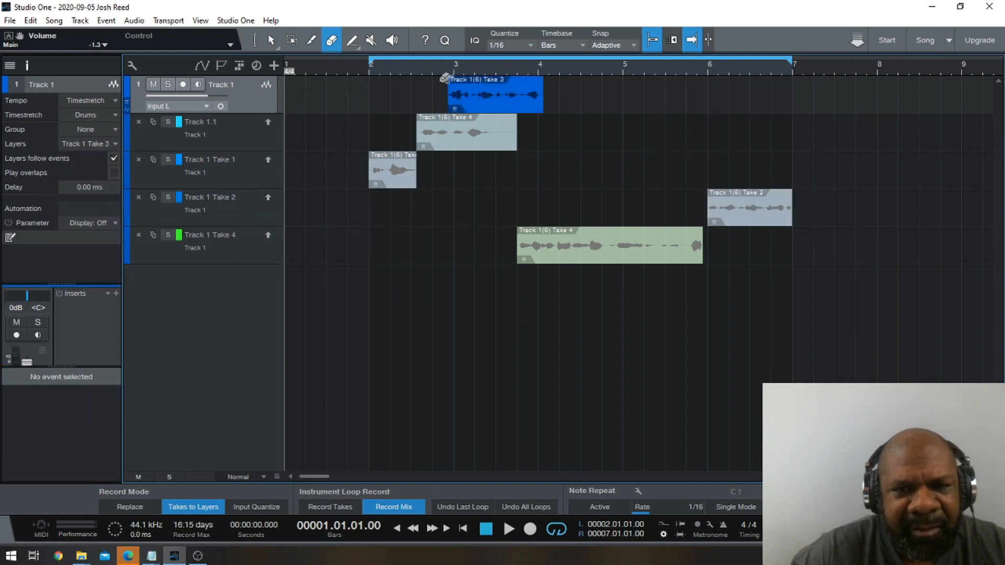
pyautogui.click(311, 40)
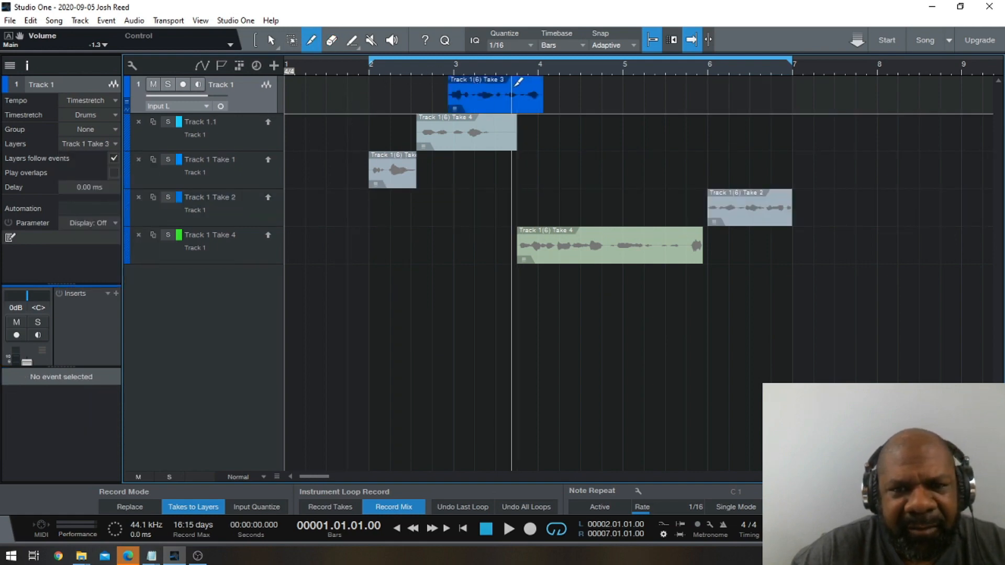
pyautogui.click(522, 82)
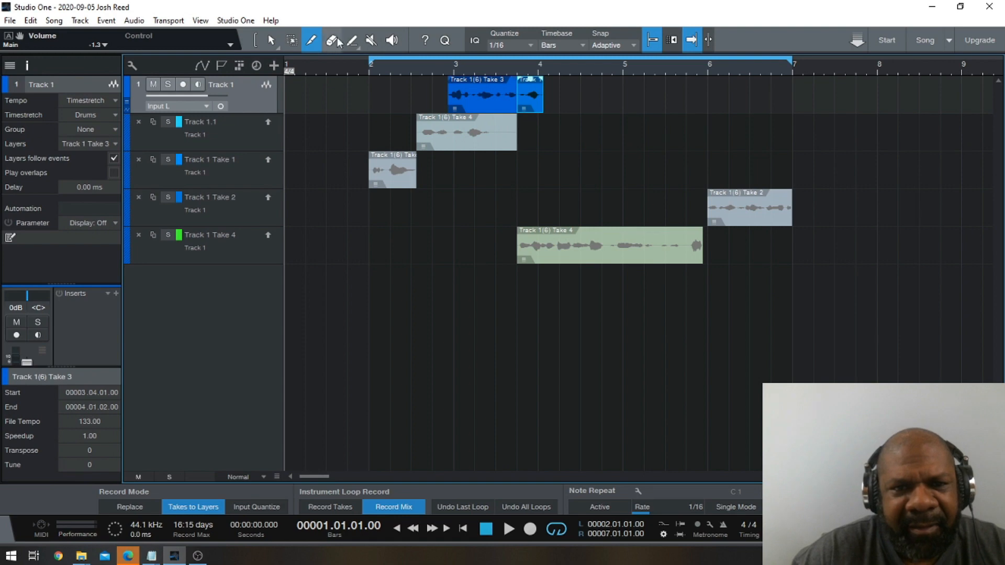
pyautogui.click(453, 83)
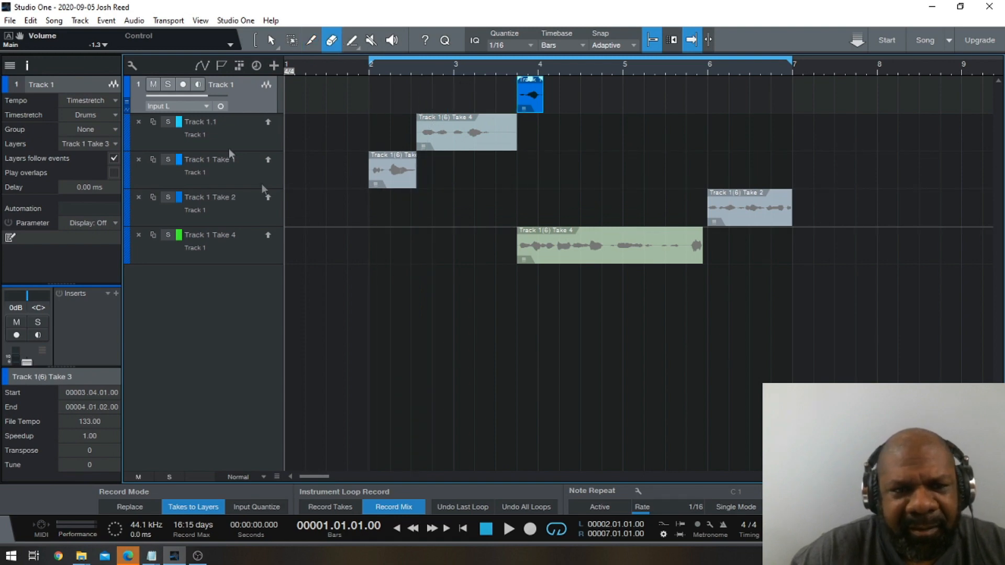
# Step: Switch Track 1 to layer Track 1 Take 4 and select the Split tool
pyautogui.click(112, 144)
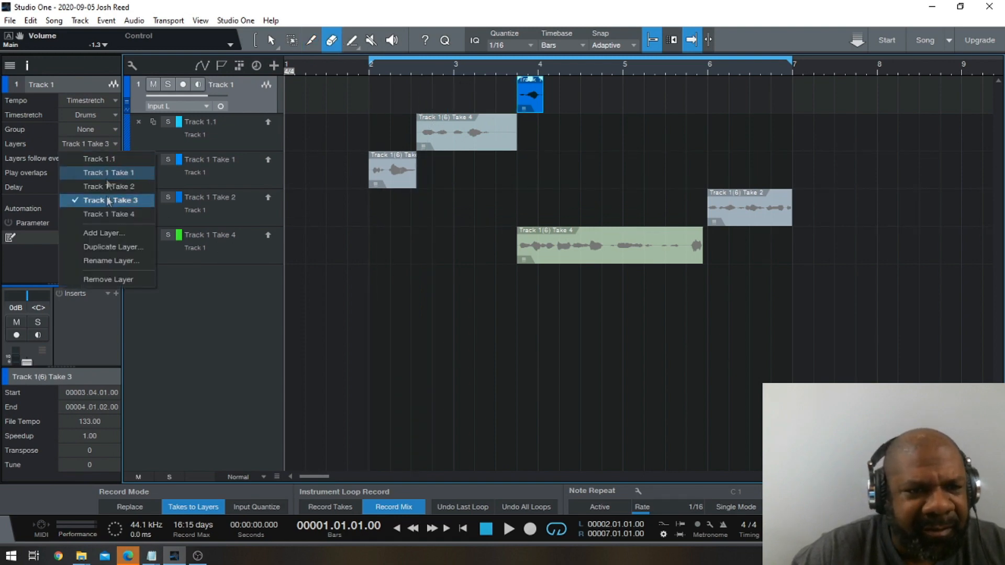
pyautogui.click(100, 218)
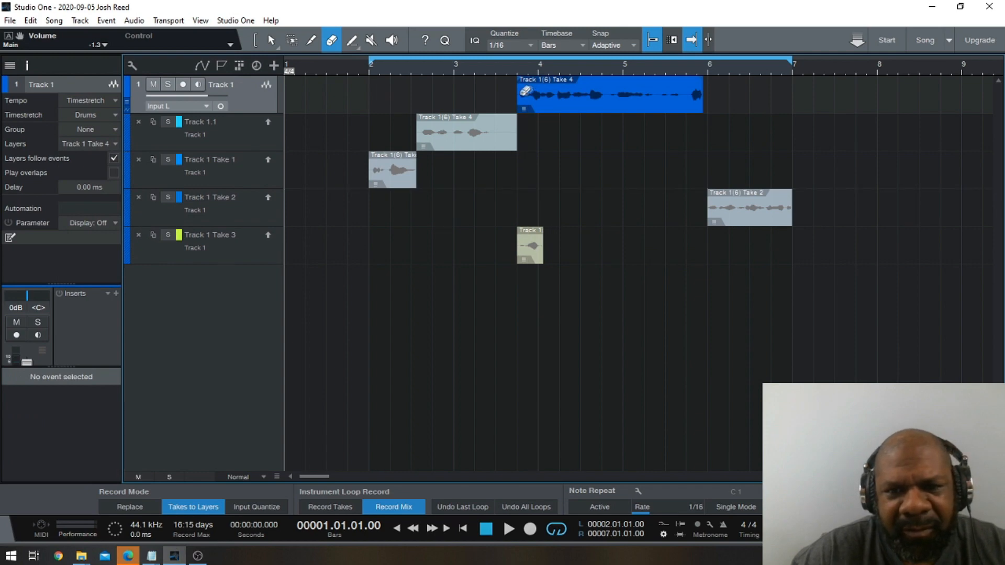
pyautogui.press('3')
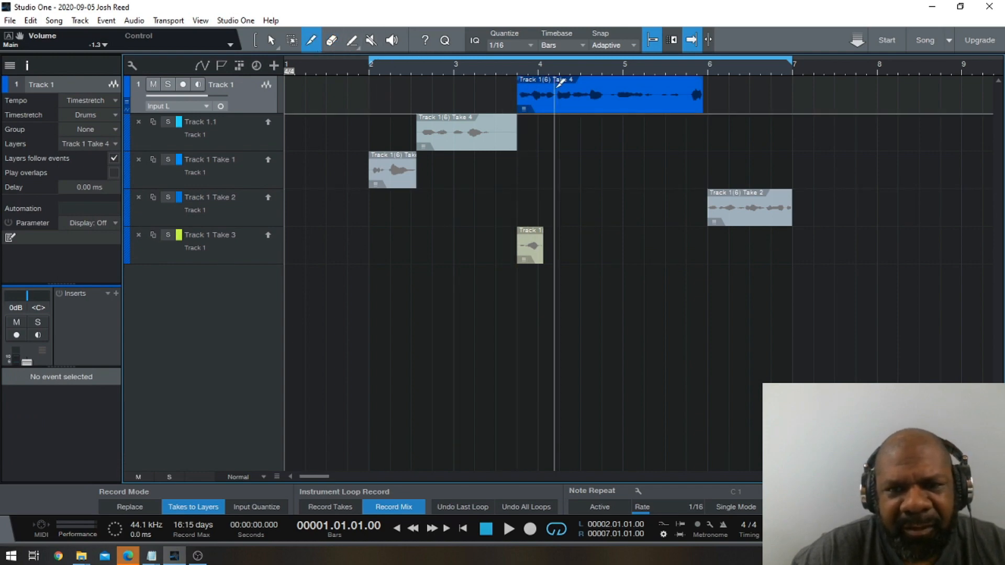
pyautogui.click(554, 90)
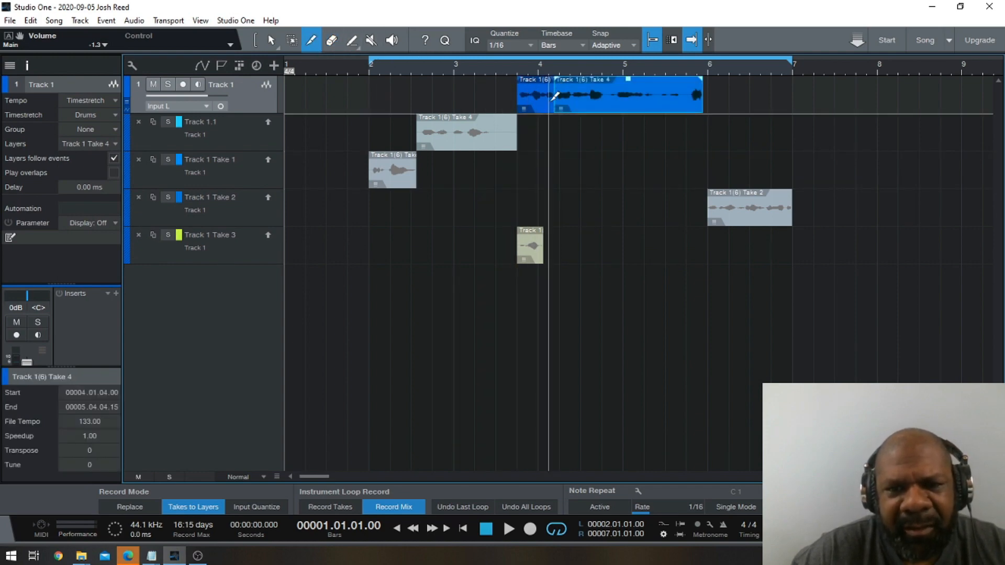
pyautogui.click(30, 21)
pyautogui.click(63, 35)
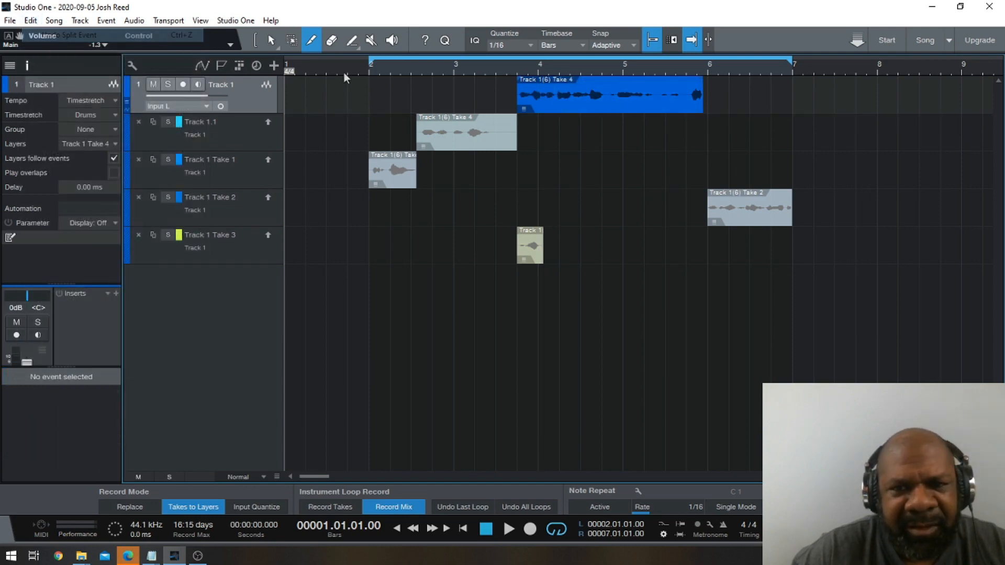
# Step: Split the Take 4 event on Track 1 at about 4.1.2 and erase the piece before the cut
pyautogui.click(543, 93)
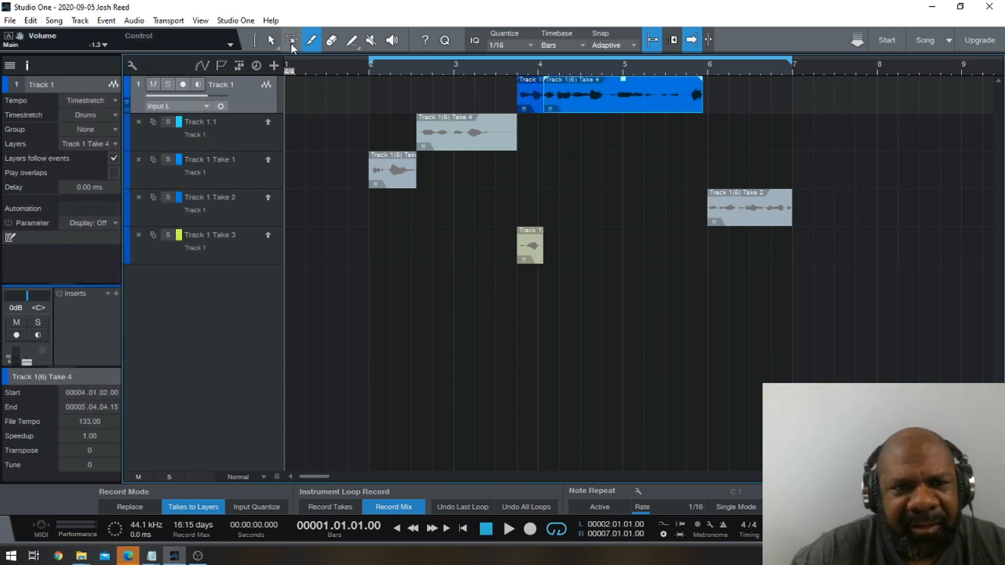
pyautogui.click(332, 40)
pyautogui.click(527, 83)
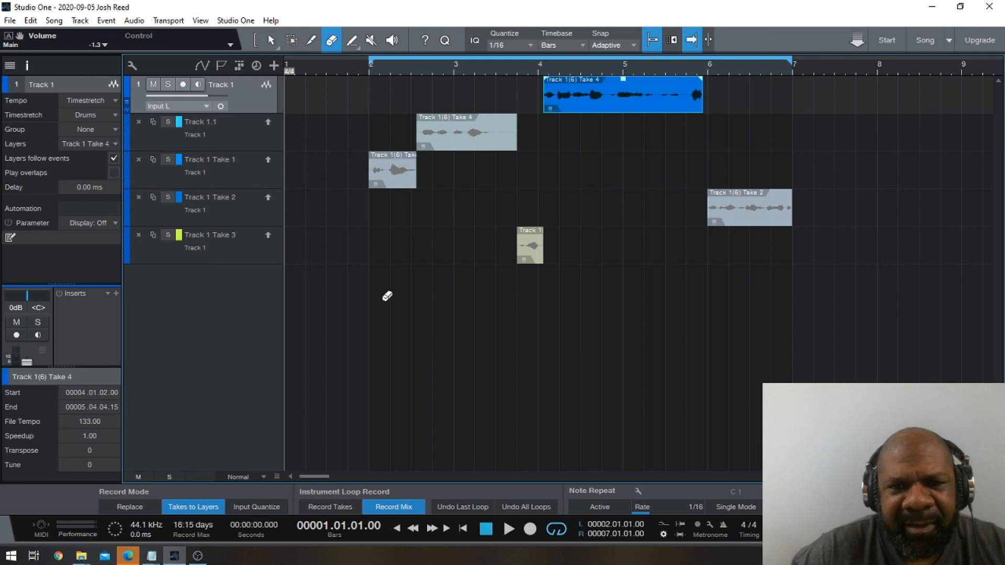
# Step: With layer Track 1.1 active, range-select the Take 1 layer's event at bar 2 and copy it up to Track 1
pyautogui.click(275, 42)
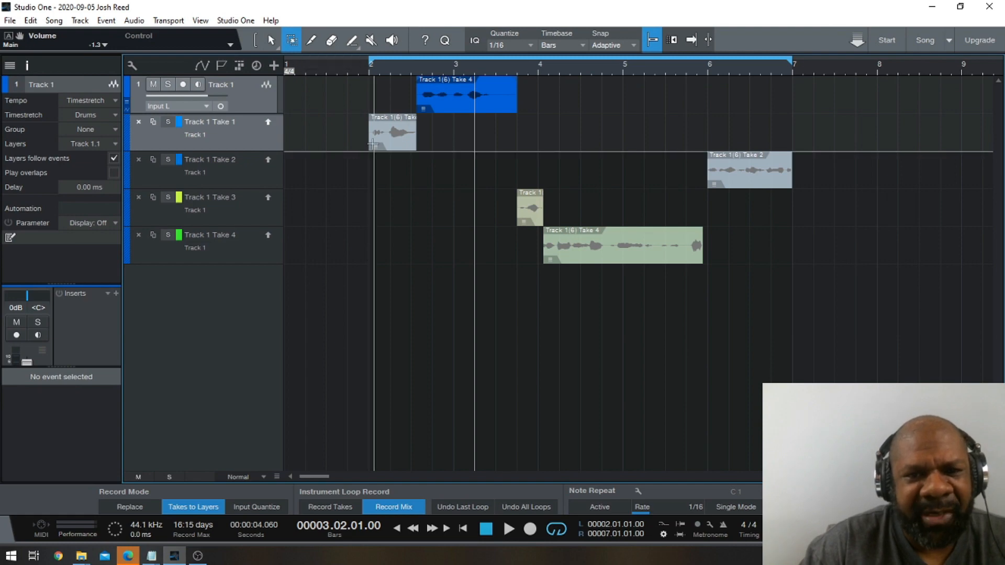
pyautogui.moveTo(364, 134); pyautogui.dragTo(416, 136)
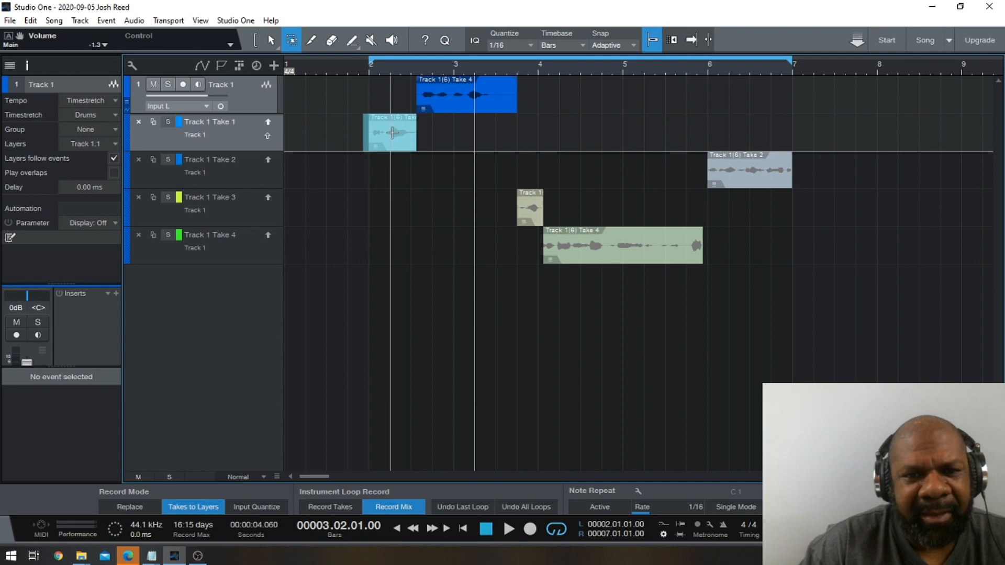
pyautogui.click(392, 133)
# Step: Range-select the Take 4 layer's event between bars 4 and 6 and copy it up to Track 1
pyautogui.moveTo(501, 204); pyautogui.dragTo(824, 242)
pyautogui.moveTo(518, 156); pyautogui.dragTo(762, 252)
pyautogui.click(496, 172)
pyautogui.moveTo(521, 155); pyautogui.dragTo(804, 239)
pyautogui.click(616, 242)
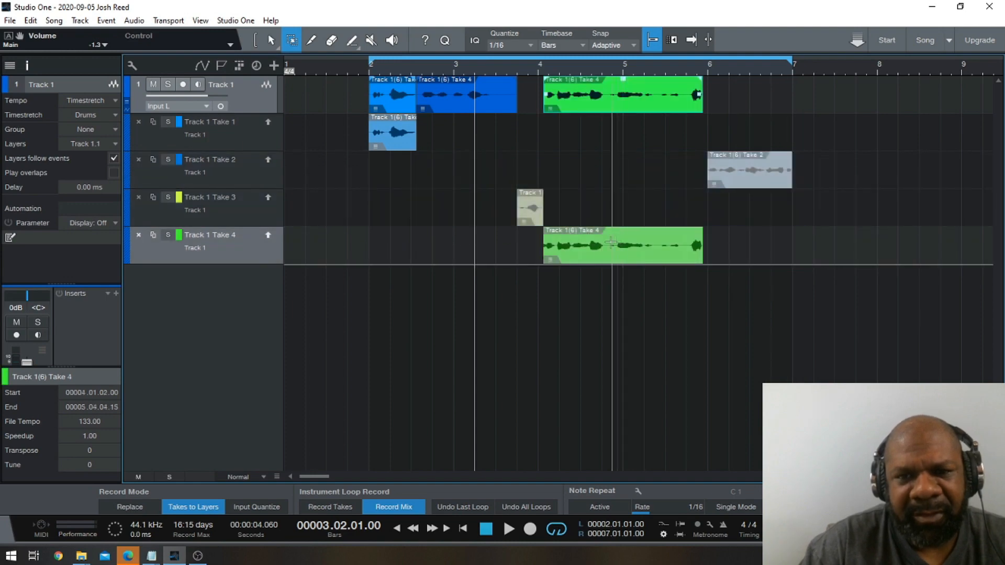
# Step: Copy the short Take 3 piece before bar 4 and the Take 2 piece at bar 6 from their layers up to Track 1
pyautogui.moveTo(501, 155); pyautogui.dragTo(537, 210)
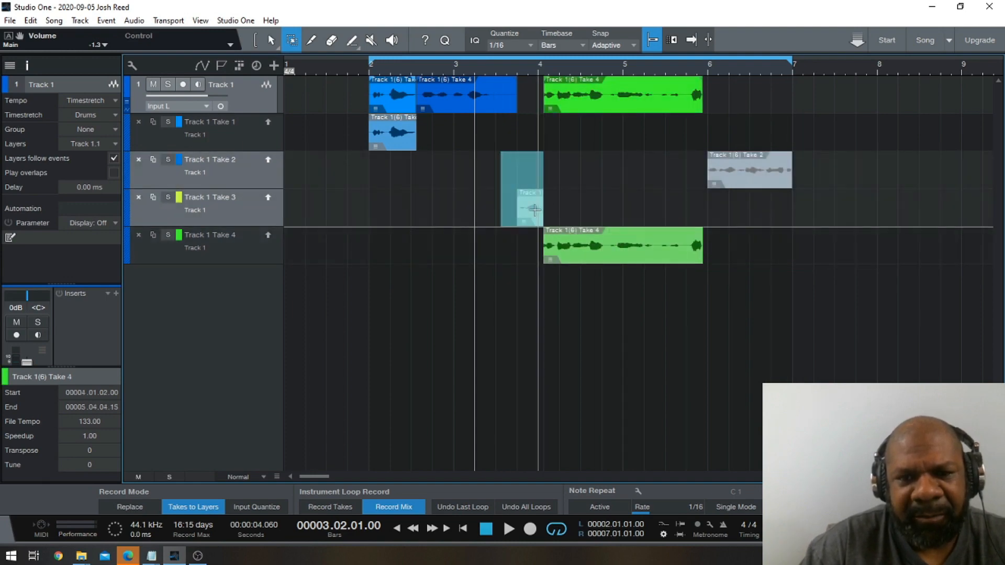
pyautogui.doubleClick(531, 209)
pyautogui.moveTo(675, 177); pyautogui.dragTo(792, 181)
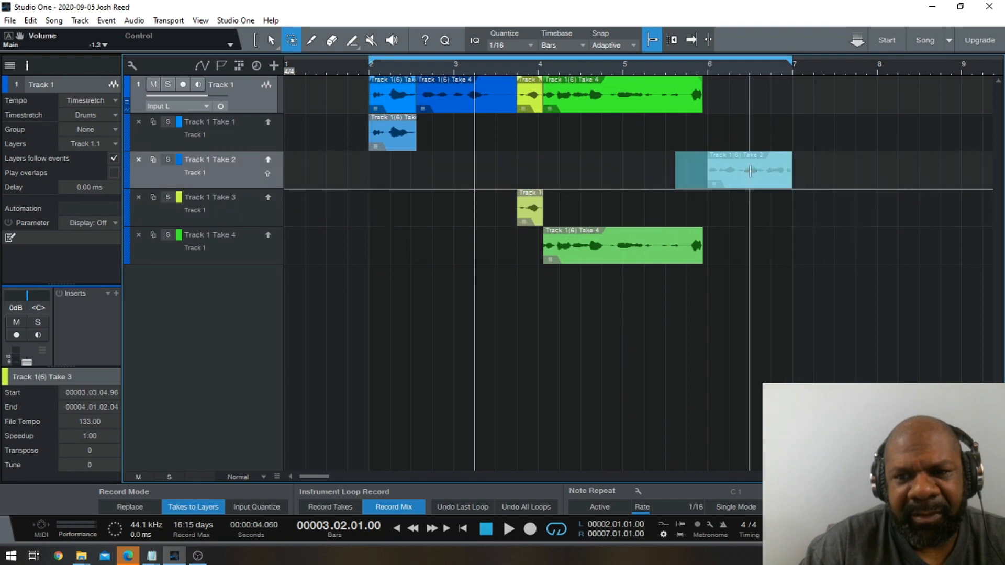
pyautogui.click(746, 170)
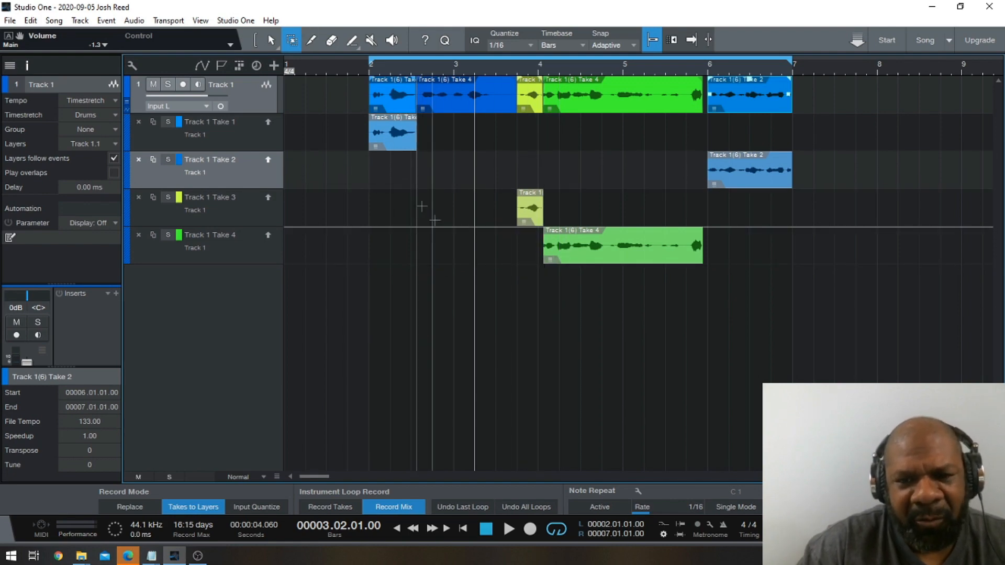
# Step: Range-select only the first part of the Take 4 layer's event, up to 4.4.2, and copy it up to Track 1
pyautogui.moveTo(546, 243); pyautogui.dragTo(608, 241)
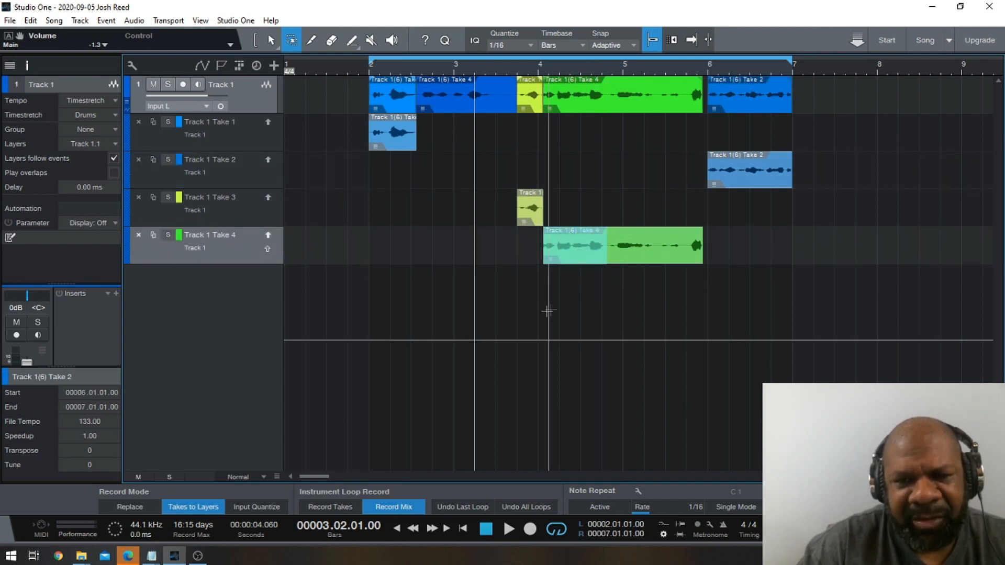
pyautogui.doubleClick(569, 249)
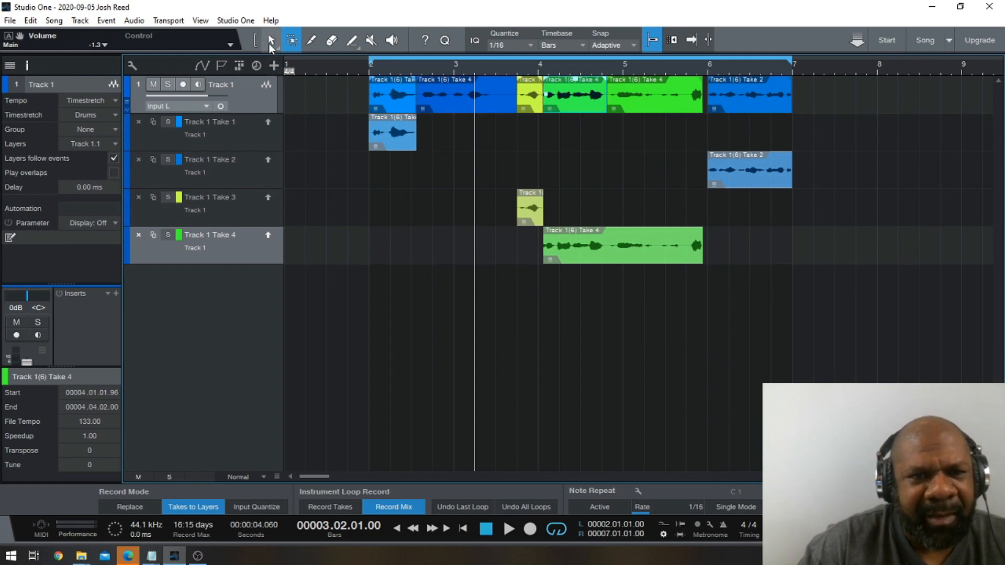
# Step: Select all the combined take's events on Track 1 and create crossfades between them
pyautogui.moveTo(346, 100); pyautogui.dragTo(806, 75)
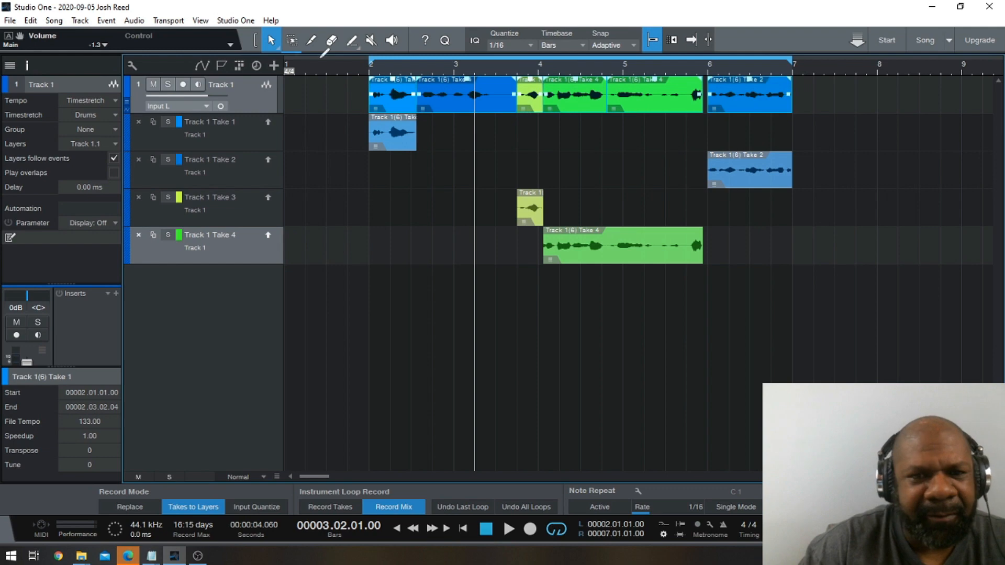
pyautogui.click(105, 21)
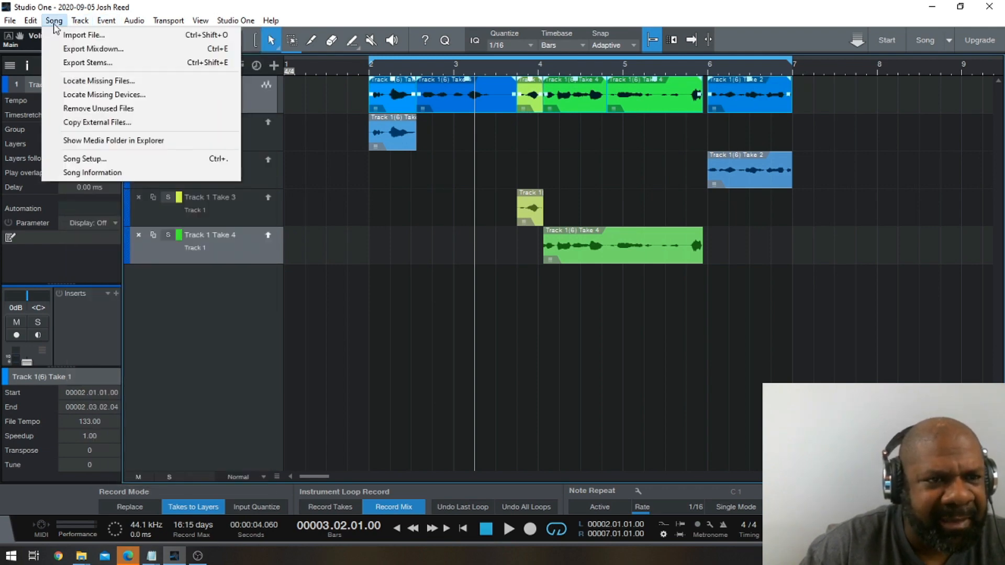
pyautogui.moveTo(32, 26)
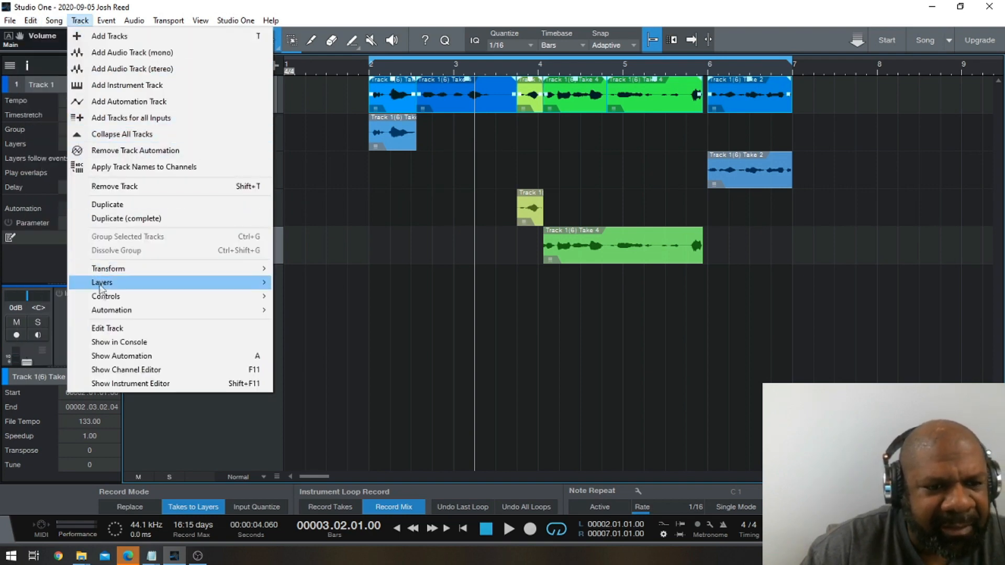
pyautogui.moveTo(112, 18)
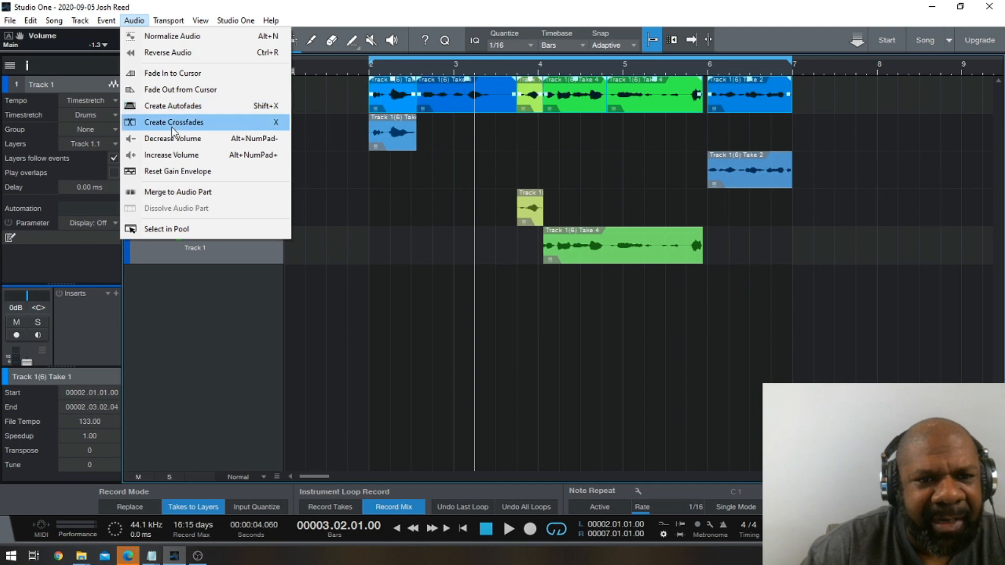
pyautogui.click(171, 127)
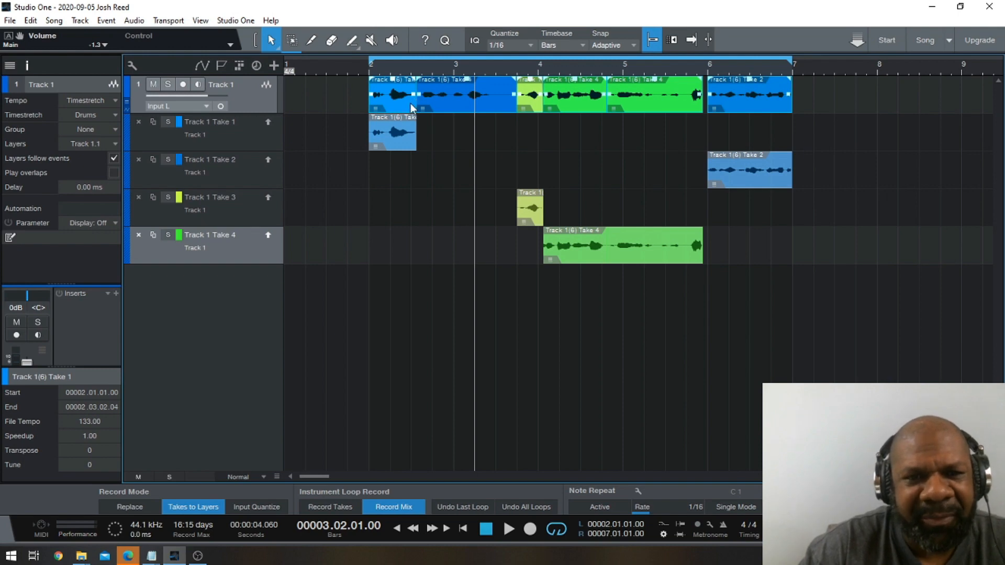
# Step: Place the playback cursor at 2.3.1 and play the crossfaded take to check its transitions, stopping when done
pyautogui.click(411, 67)
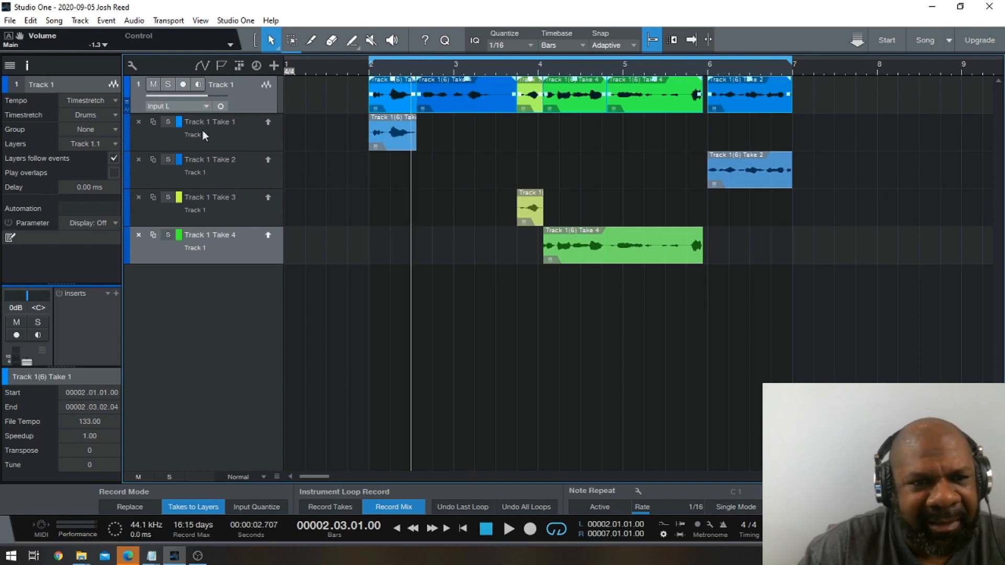
pyautogui.click(509, 529)
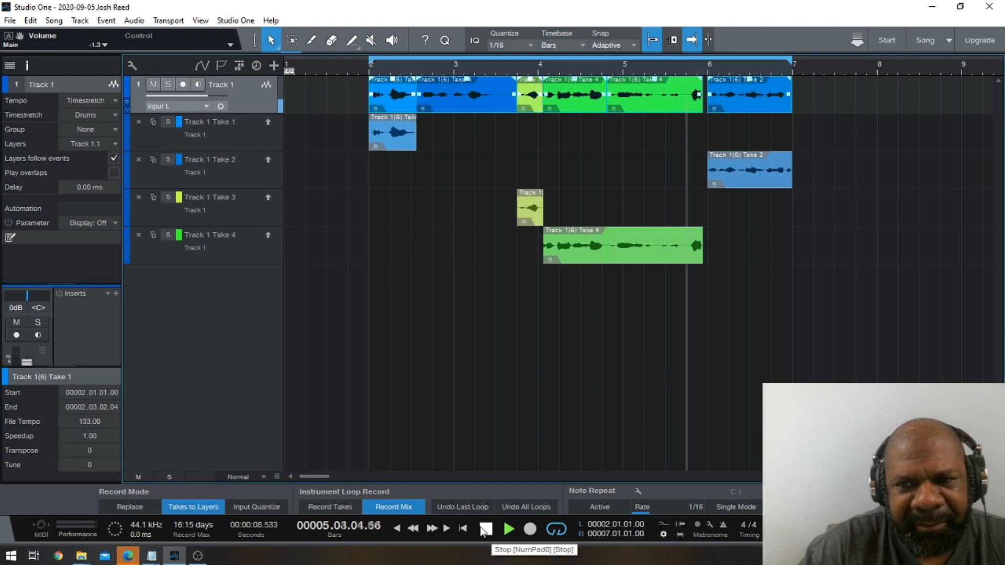
pyautogui.click(485, 530)
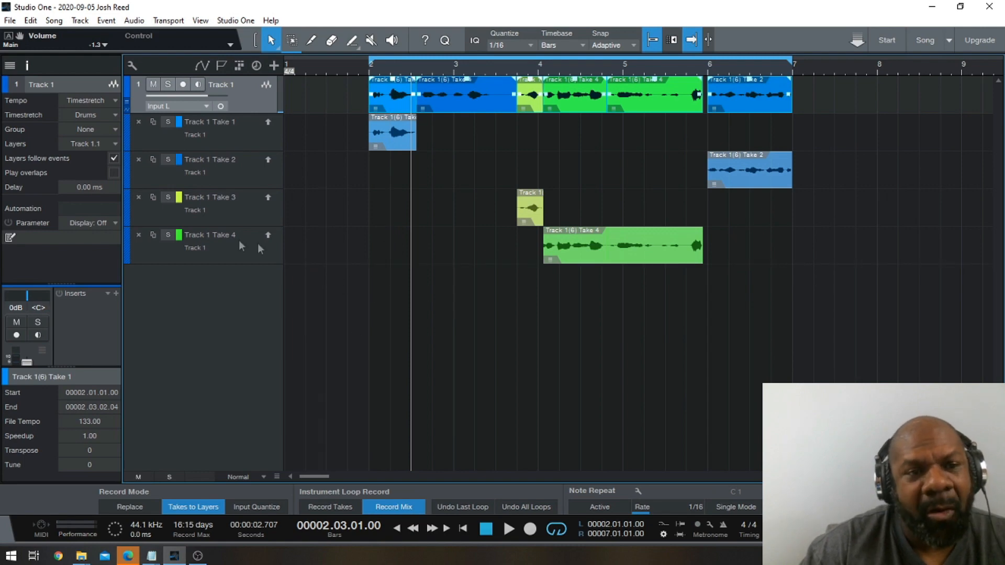
# Step: Undo the crossfades on the combined take and play it from 2.3.1 again to compare the transitions
pyautogui.click(33, 21)
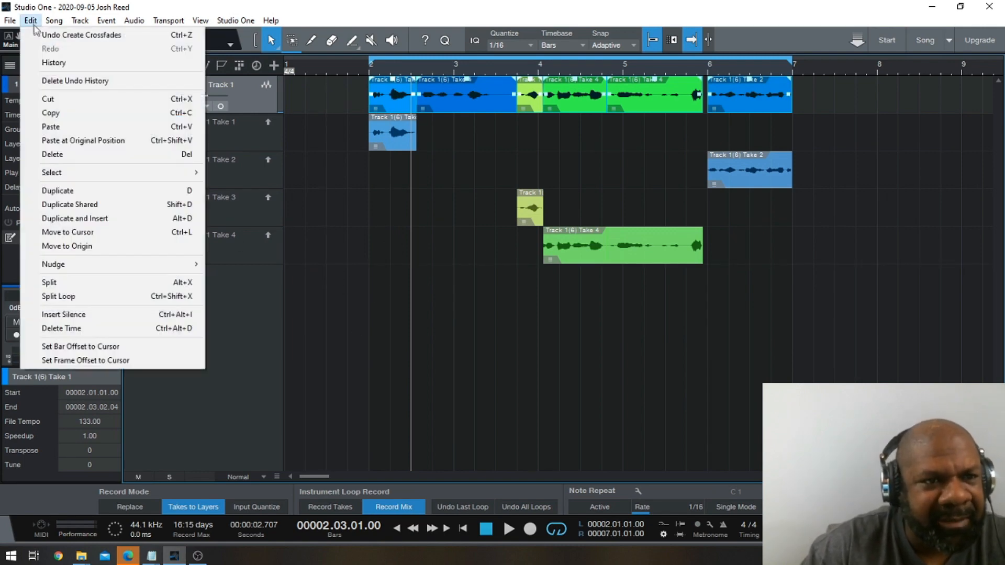
pyautogui.click(40, 36)
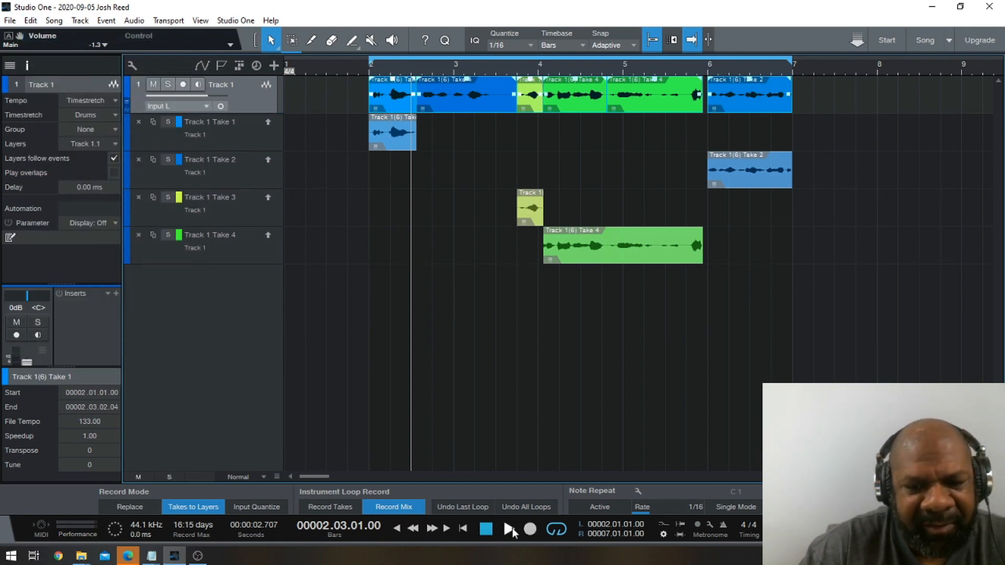
pyautogui.click(508, 529)
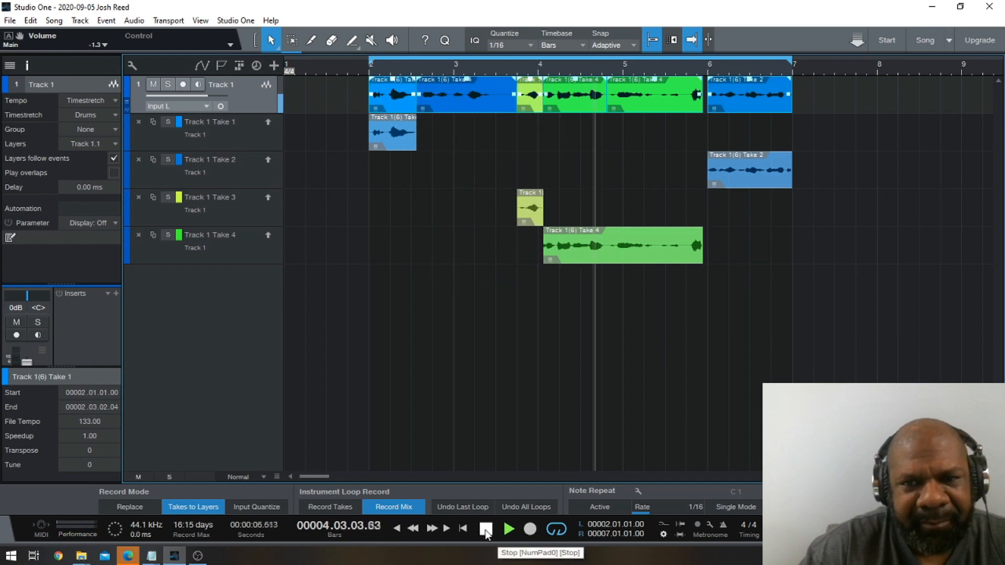
pyautogui.click(486, 531)
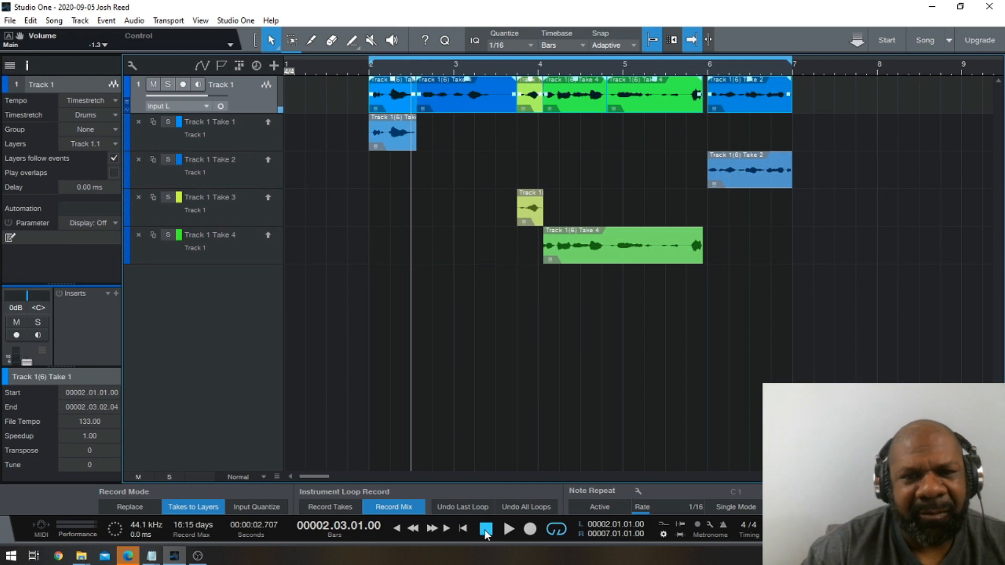